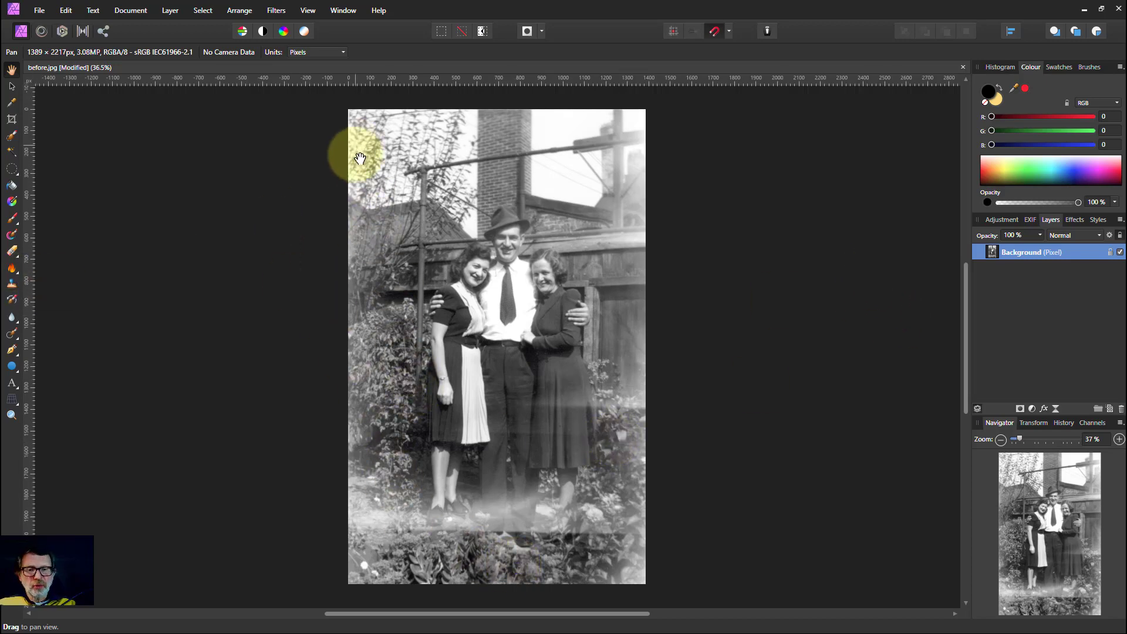
# Add a new pixel layer and set up an enlarged yellow Paint Brush at 21% opacity.
pyautogui.click(1110, 409)
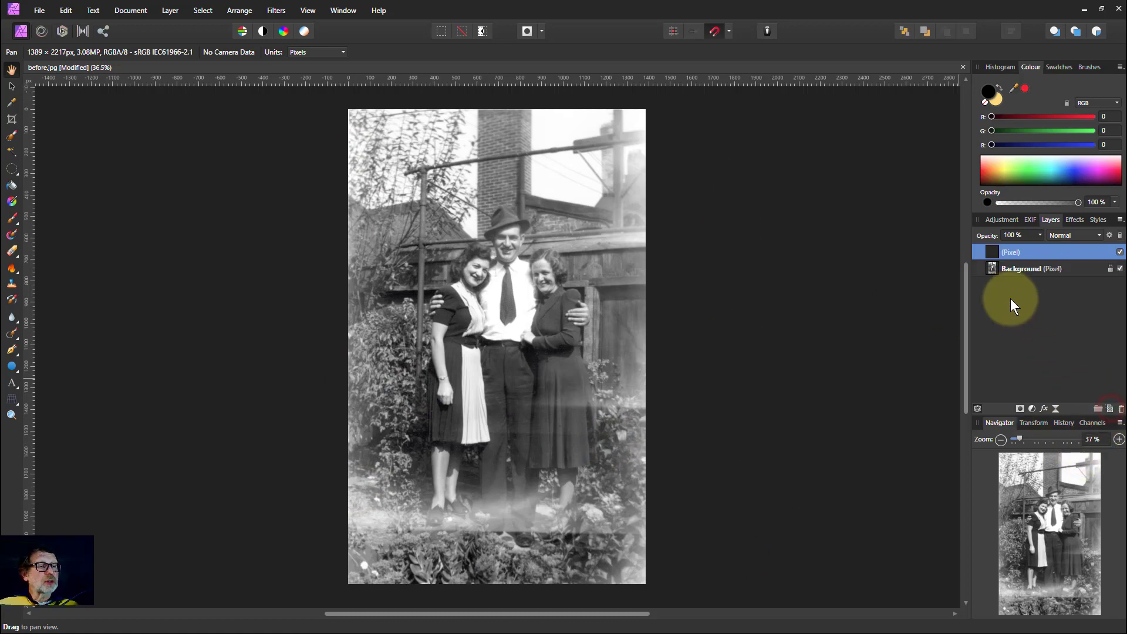
pyautogui.click(999, 167)
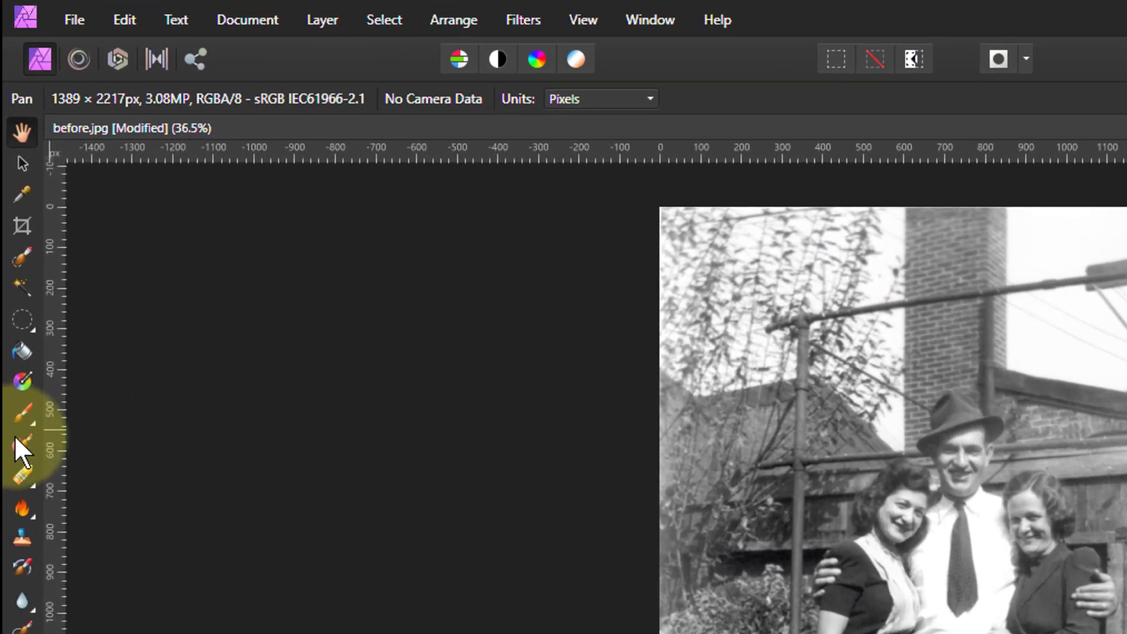
pyautogui.click(22, 412)
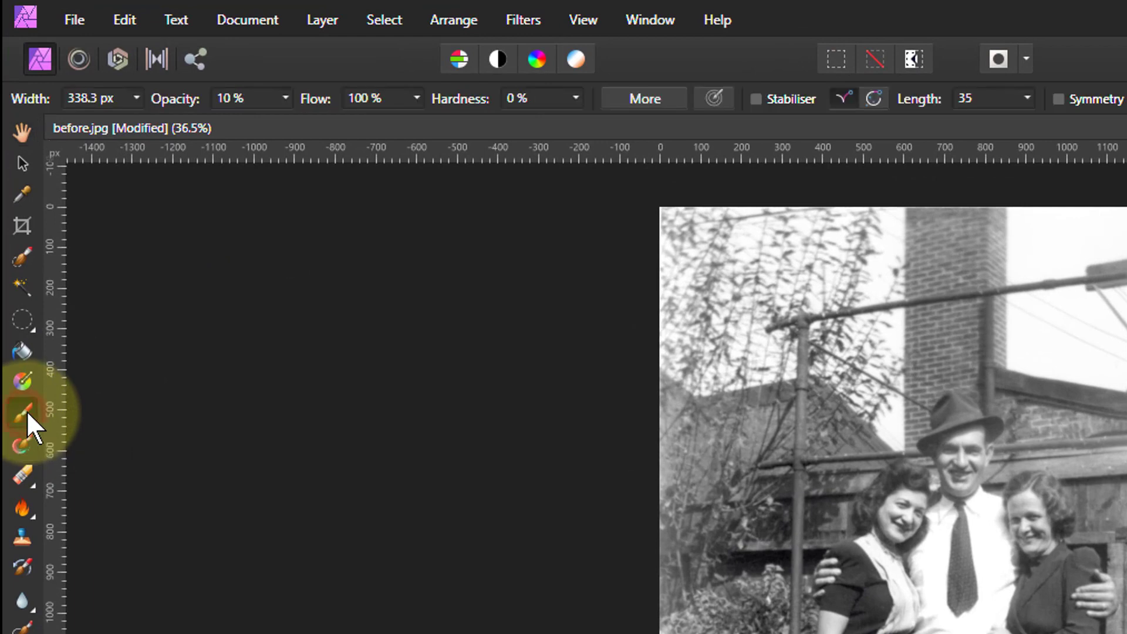
pyautogui.click(285, 97)
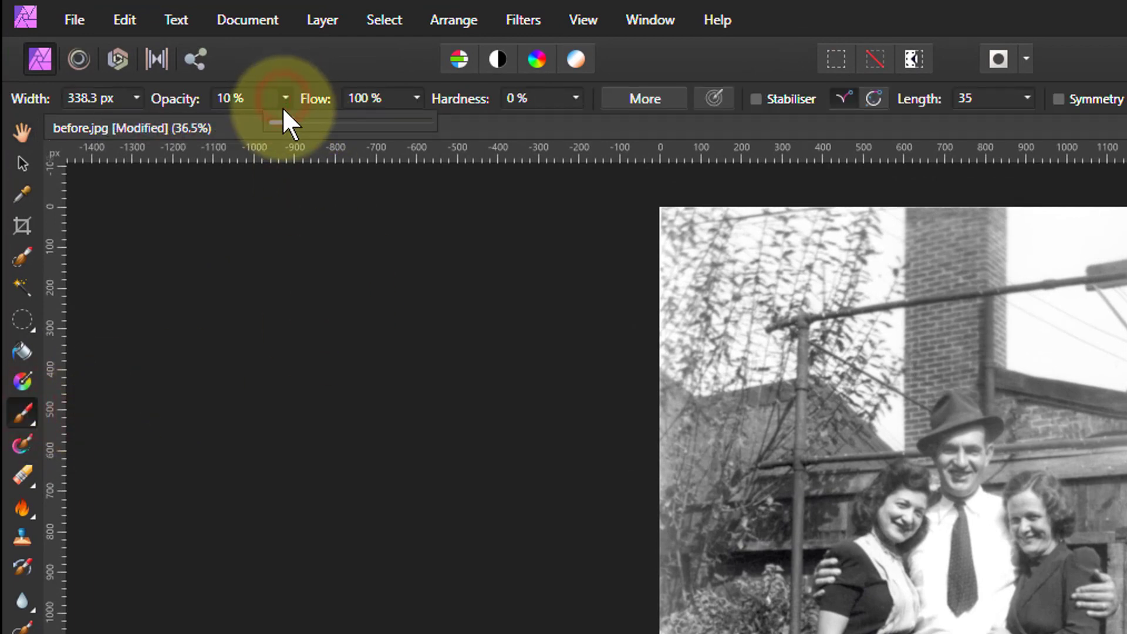
pyautogui.moveTo(277, 122); pyautogui.dragTo(305, 121)
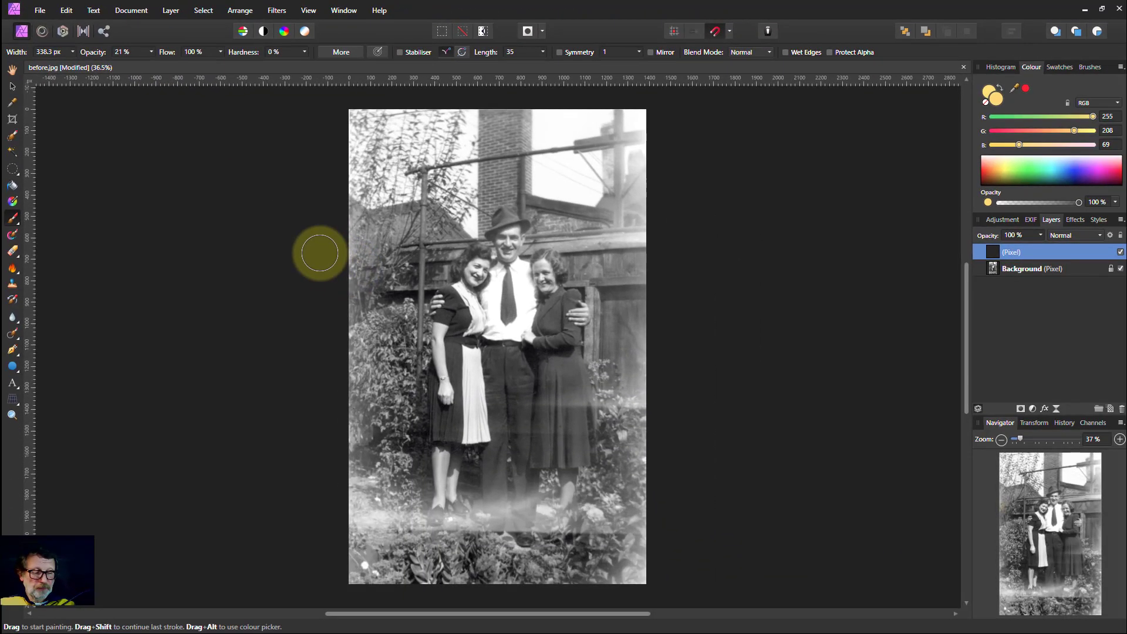
pyautogui.press(']')
pyautogui.press(']')
pyautogui.press(']')
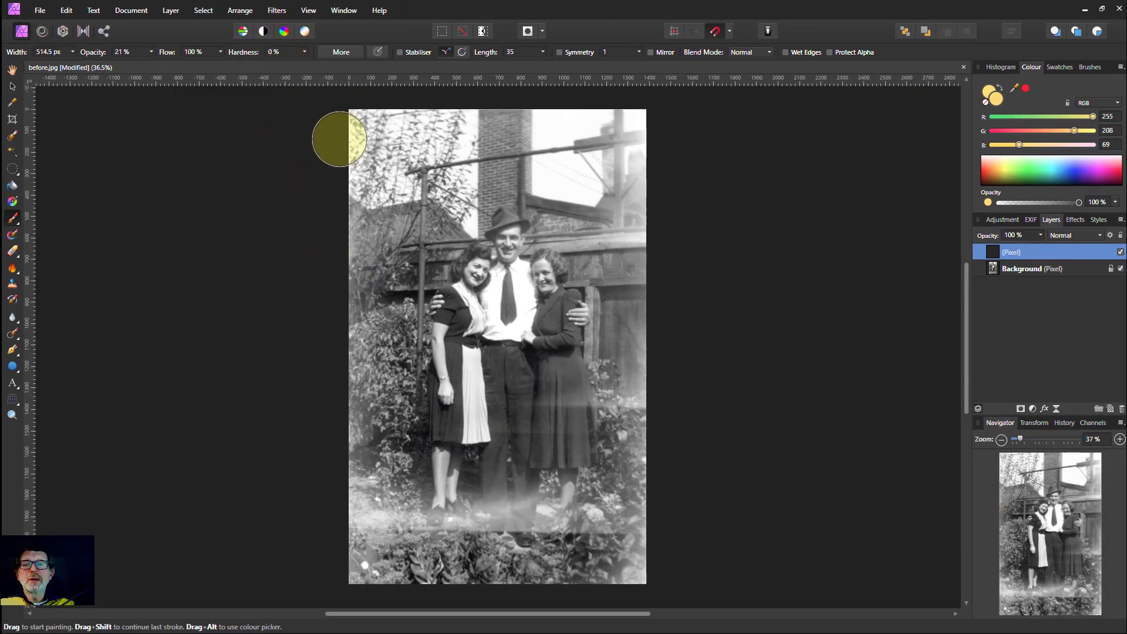
# Paint yellow tint down the photo's left and right edges, then shrink the brush.
pyautogui.moveTo(345, 154)
pyautogui.mouseDown()
pyautogui.moveTo(360, 602)
pyautogui.moveTo(352, 101)
pyautogui.moveTo(348, 494)
pyautogui.mouseUp()
pyautogui.moveTo(647, 114); pyautogui.dragTo(651, 581)
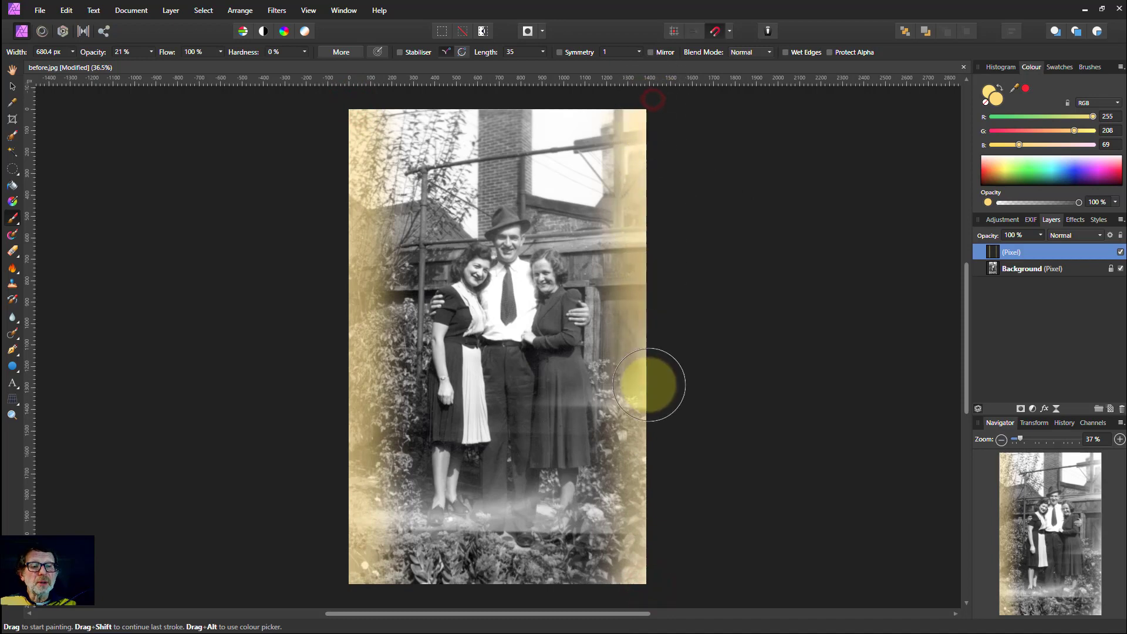
pyautogui.moveTo(656, 106); pyautogui.dragTo(651, 581)
pyautogui.press('[')
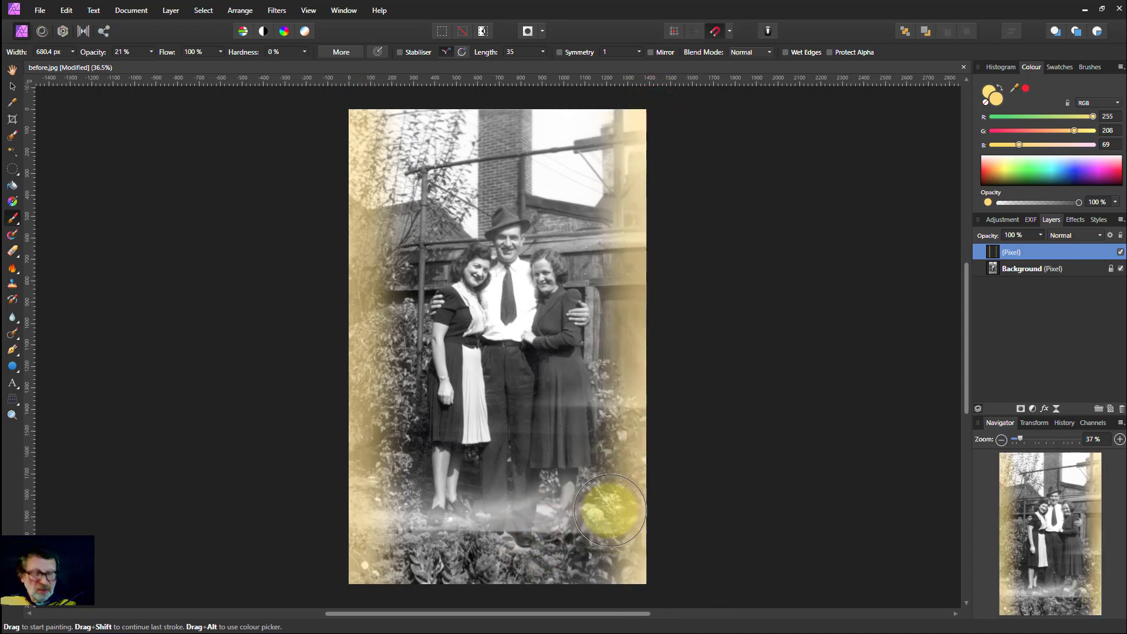
pyautogui.press('[')
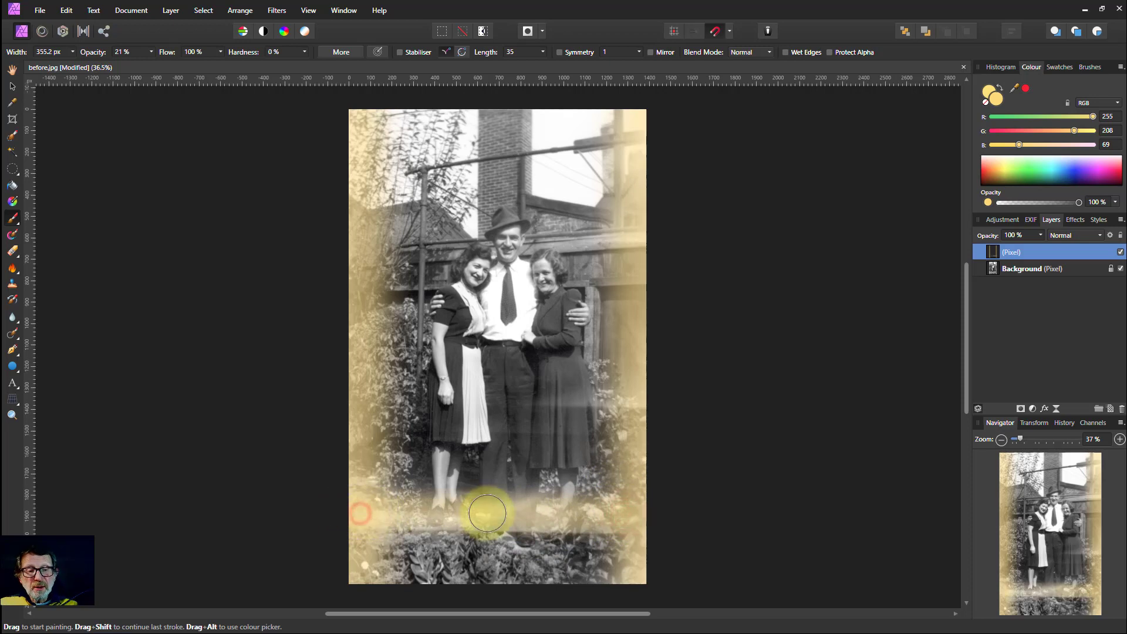
# Paint soft yellow tint along the bottom near the feet, across the skirts and flower beds.
pyautogui.moveTo(395, 515); pyautogui.dragTo(487, 525)
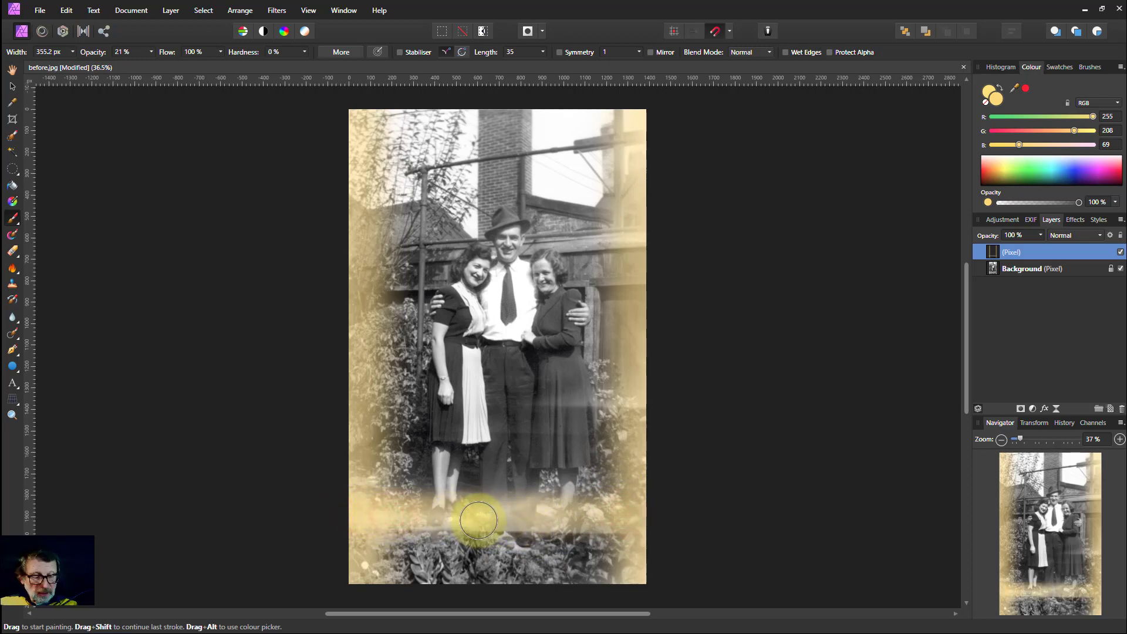
pyautogui.press('[')
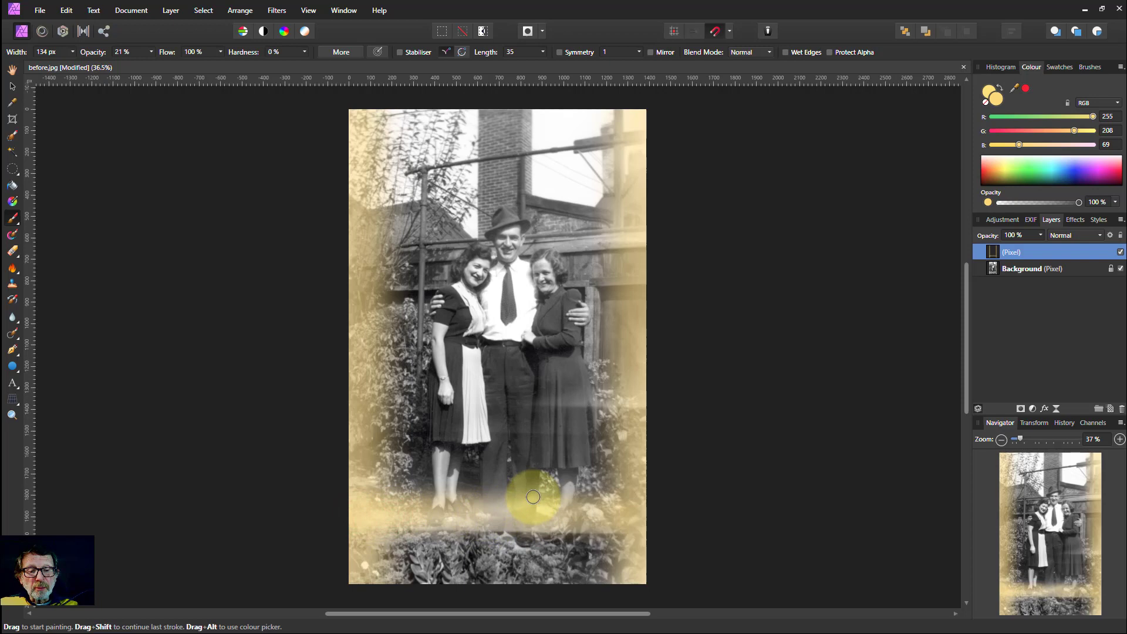
pyautogui.moveTo(475, 520)
pyautogui.mouseDown()
pyautogui.moveTo(548, 496)
pyautogui.moveTo(400, 525)
pyautogui.moveTo(604, 519)
pyautogui.moveTo(582, 396)
pyautogui.moveTo(606, 433)
pyautogui.mouseUp()
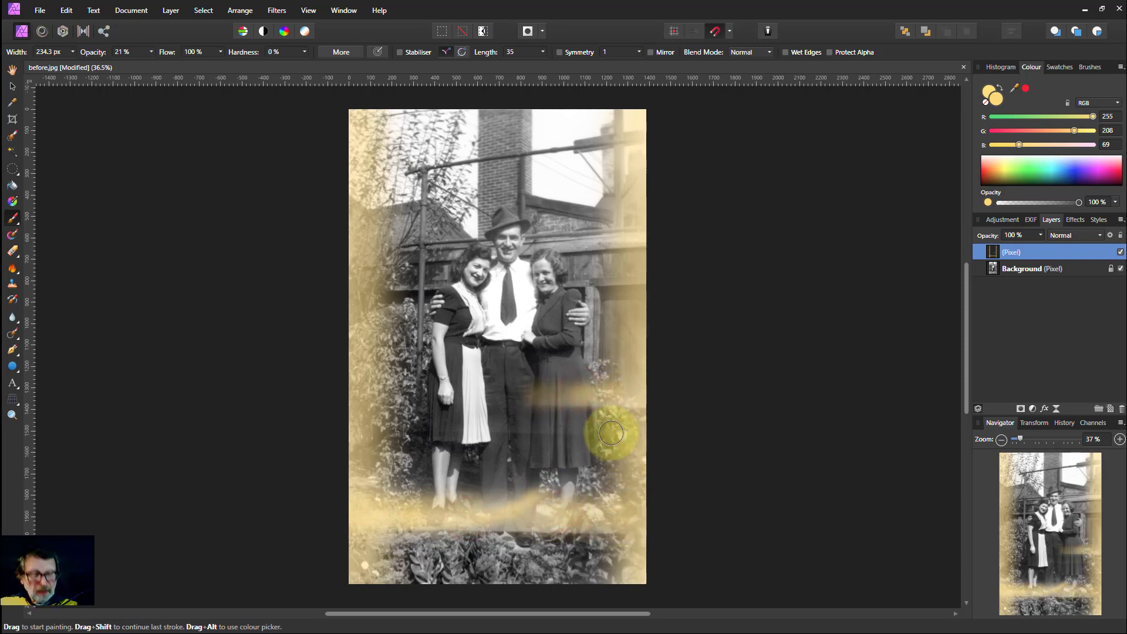
pyautogui.moveTo(610, 433); pyautogui.dragTo(493, 429)
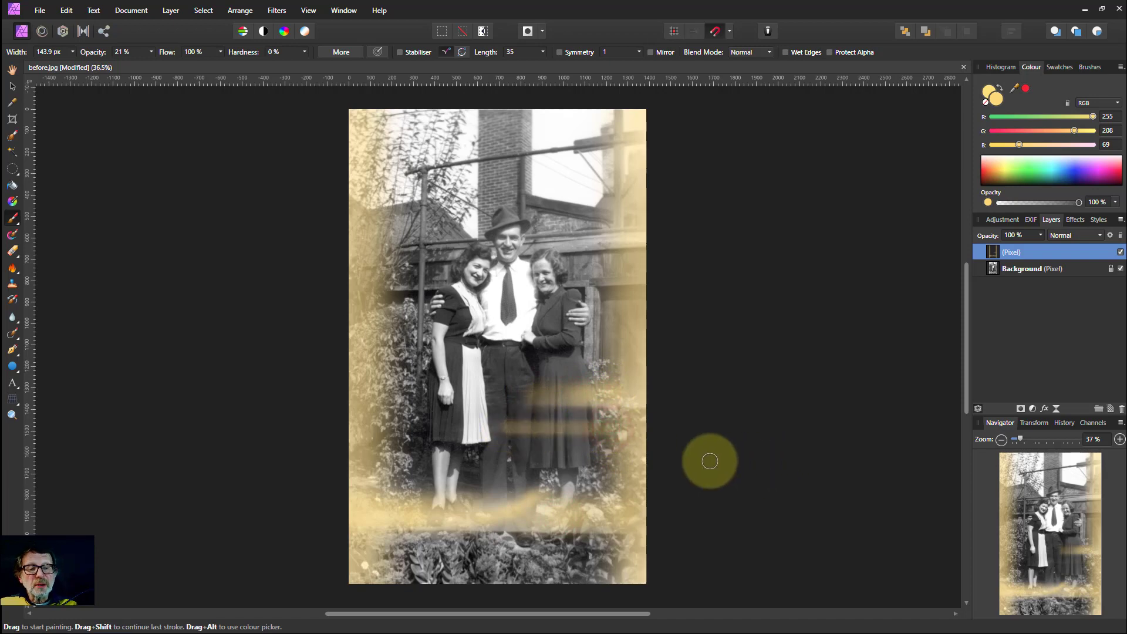
pyautogui.moveTo(617, 441)
pyautogui.mouseDown()
pyautogui.moveTo(511, 534)
pyautogui.moveTo(718, 526)
pyautogui.mouseUp()
pyautogui.moveTo(396, 539); pyautogui.dragTo(443, 539)
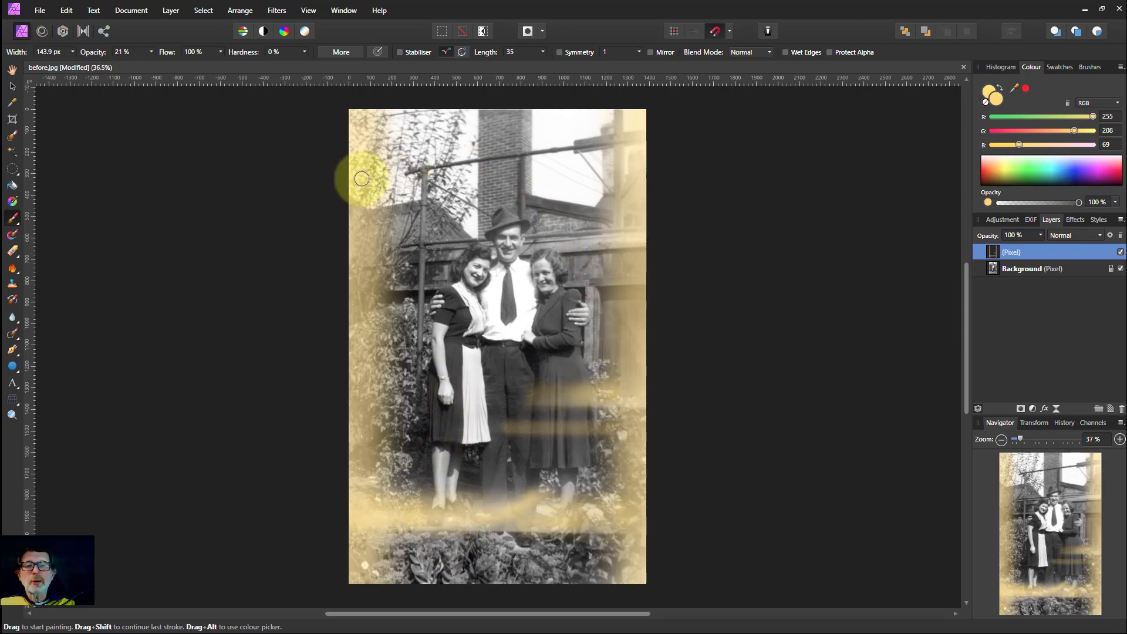
pyautogui.press(']')
pyautogui.press(']')
pyautogui.press(']')
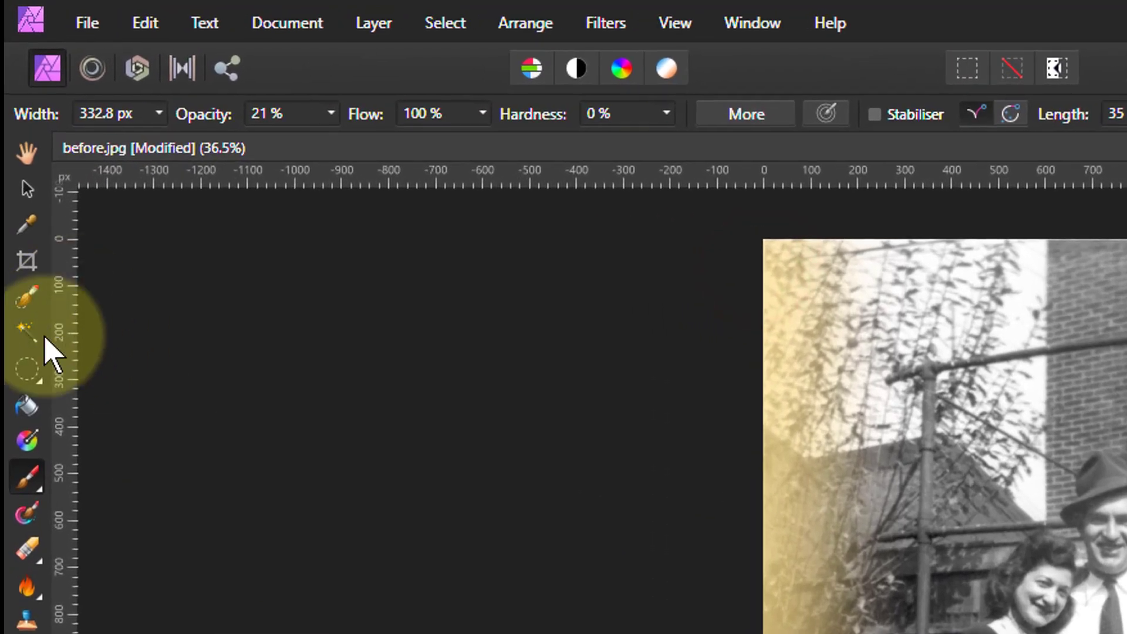
# Erase tint along the photo's bottom, toggling the tint layer to compare with the original.
pyautogui.click(34, 555)
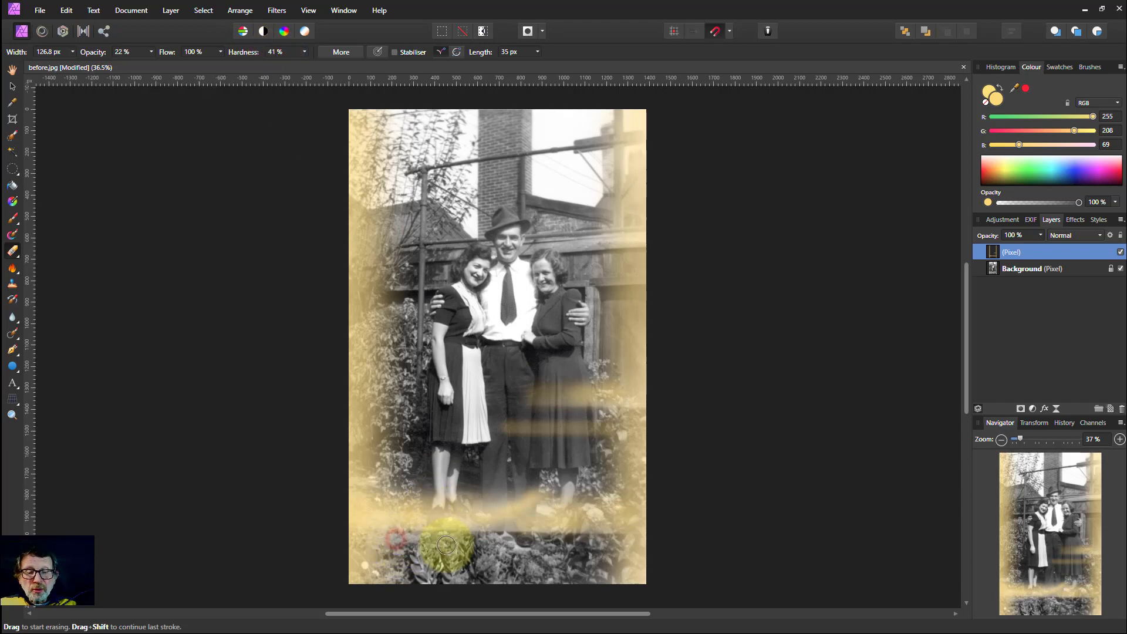
pyautogui.moveTo(607, 541)
pyautogui.mouseDown()
pyautogui.moveTo(381, 546)
pyautogui.moveTo(571, 445)
pyautogui.moveTo(525, 445)
pyautogui.moveTo(590, 429)
pyautogui.moveTo(608, 405)
pyautogui.moveTo(493, 414)
pyautogui.mouseUp()
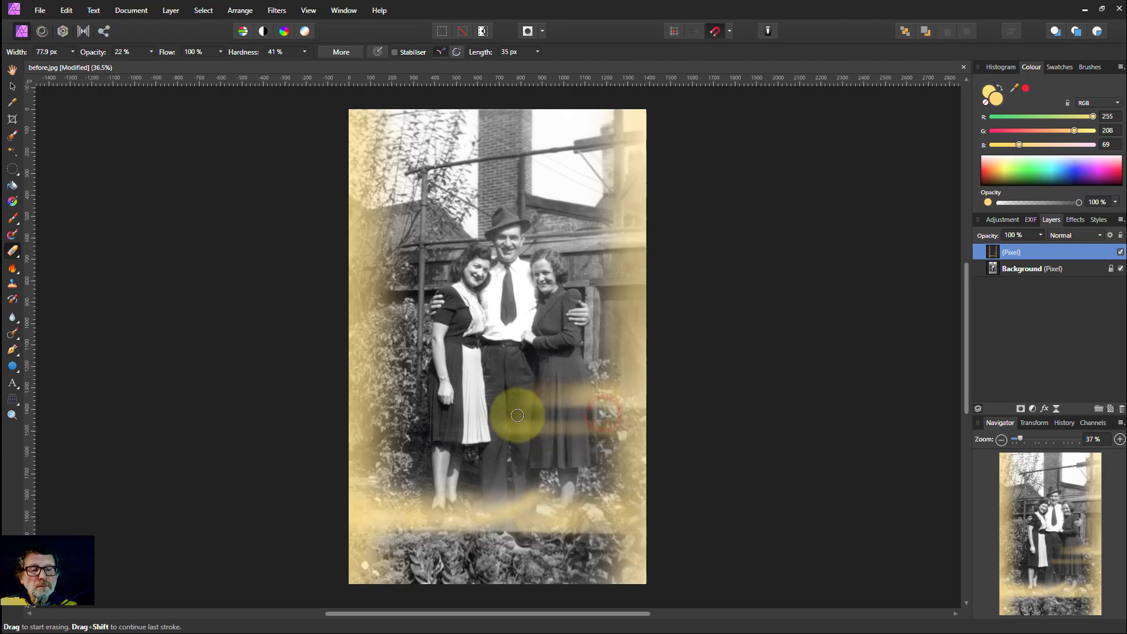
pyautogui.click(1120, 252)
pyautogui.click(1119, 255)
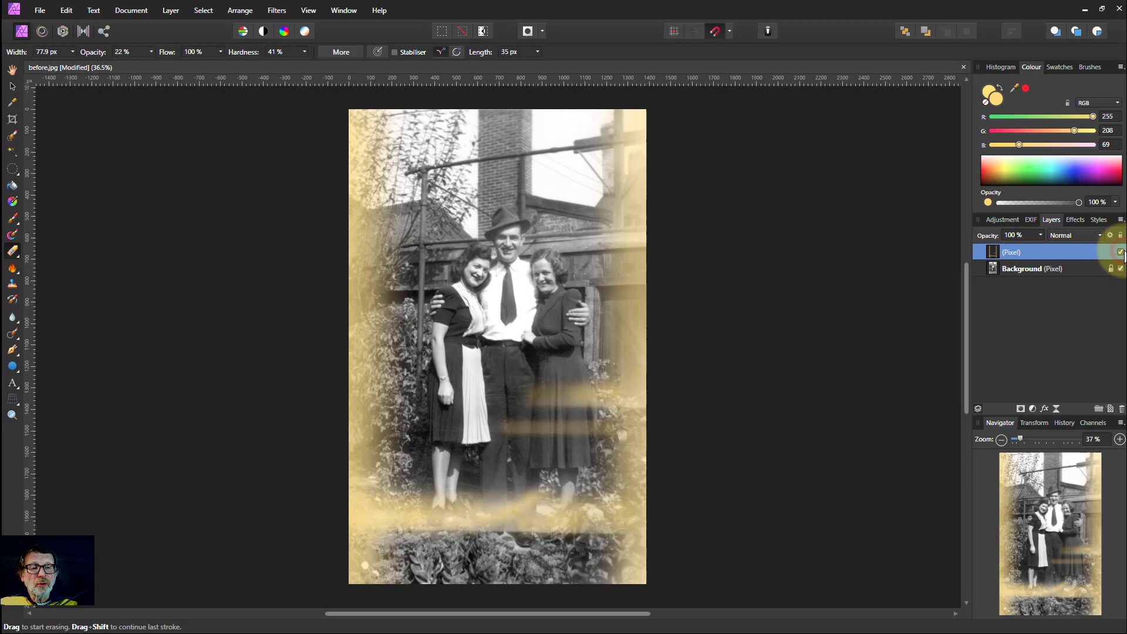
pyautogui.click(1118, 253)
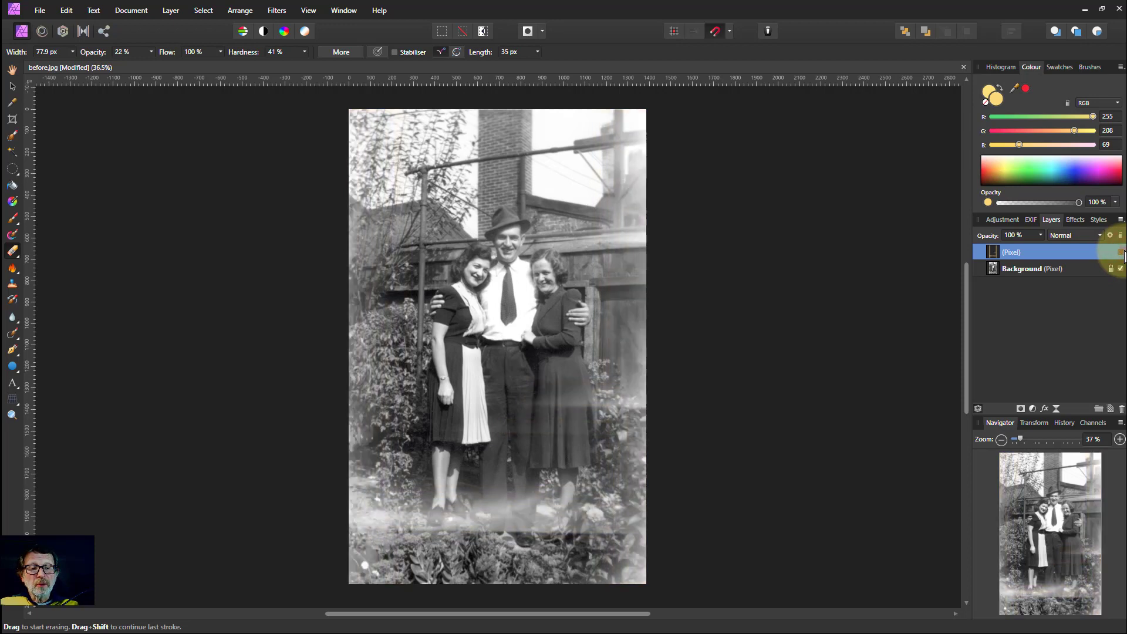
pyautogui.click(1119, 254)
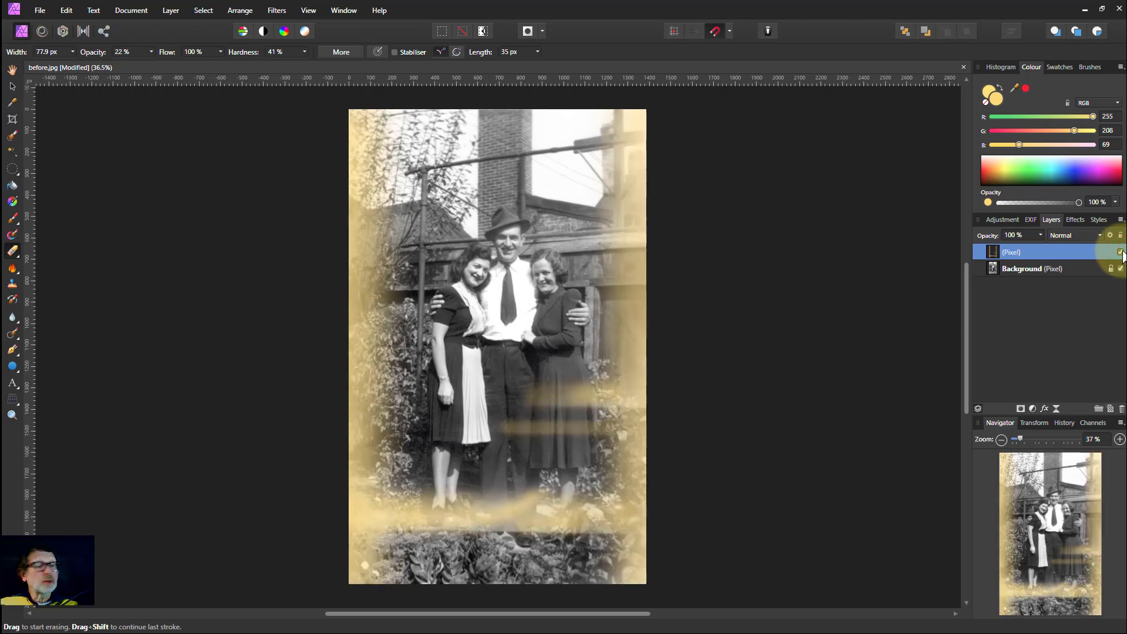
pyautogui.click(1118, 254)
pyautogui.click(1119, 254)
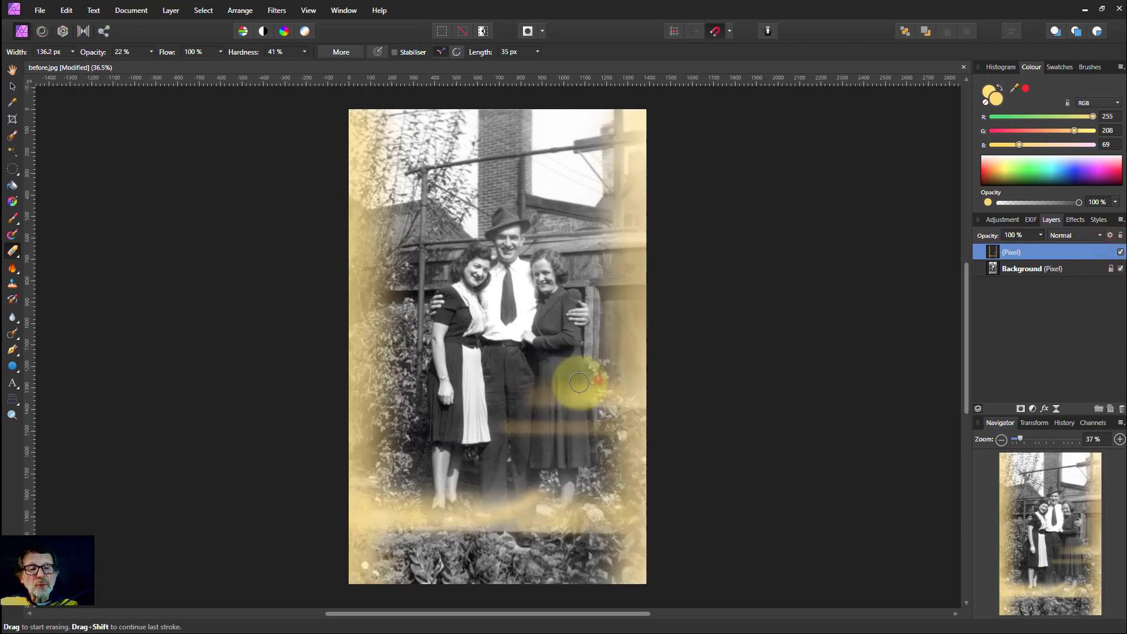
# Undo a stray erase beside the right-hand woman and erase the tint band across the dresses.
pyautogui.click(591, 384)
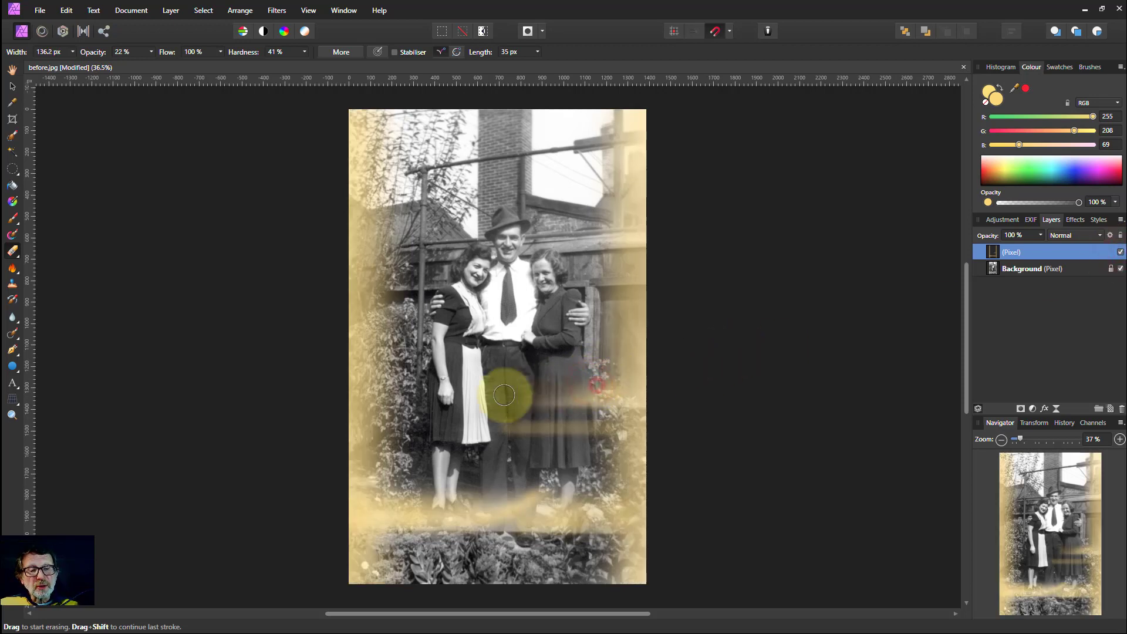
pyautogui.hotkey('ctrl', 'z')
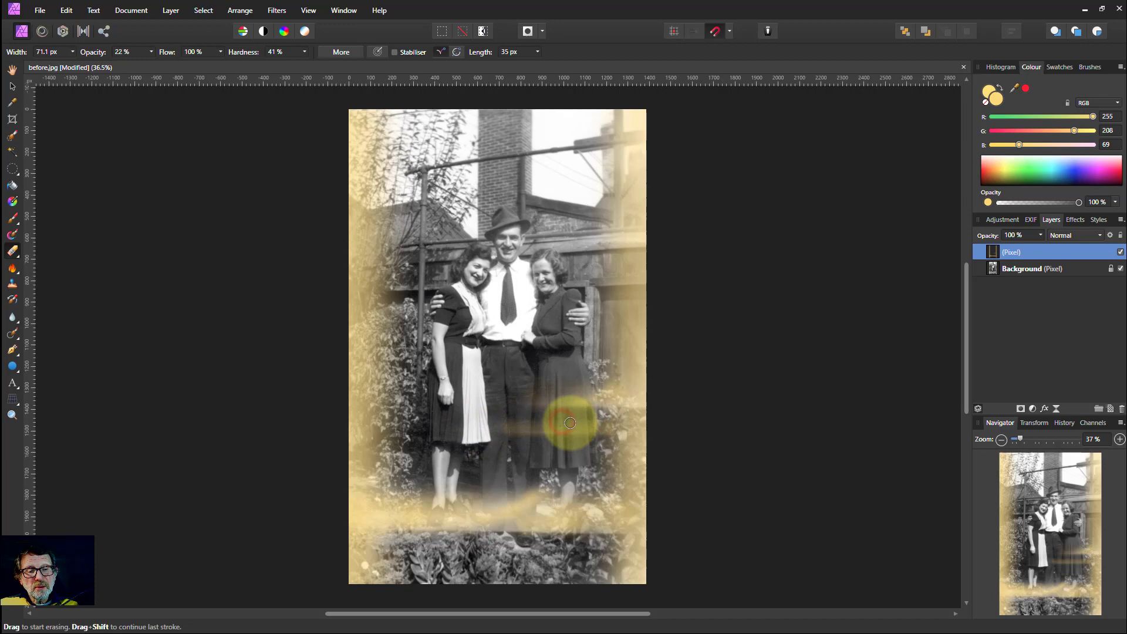
pyautogui.moveTo(539, 422); pyautogui.dragTo(616, 423)
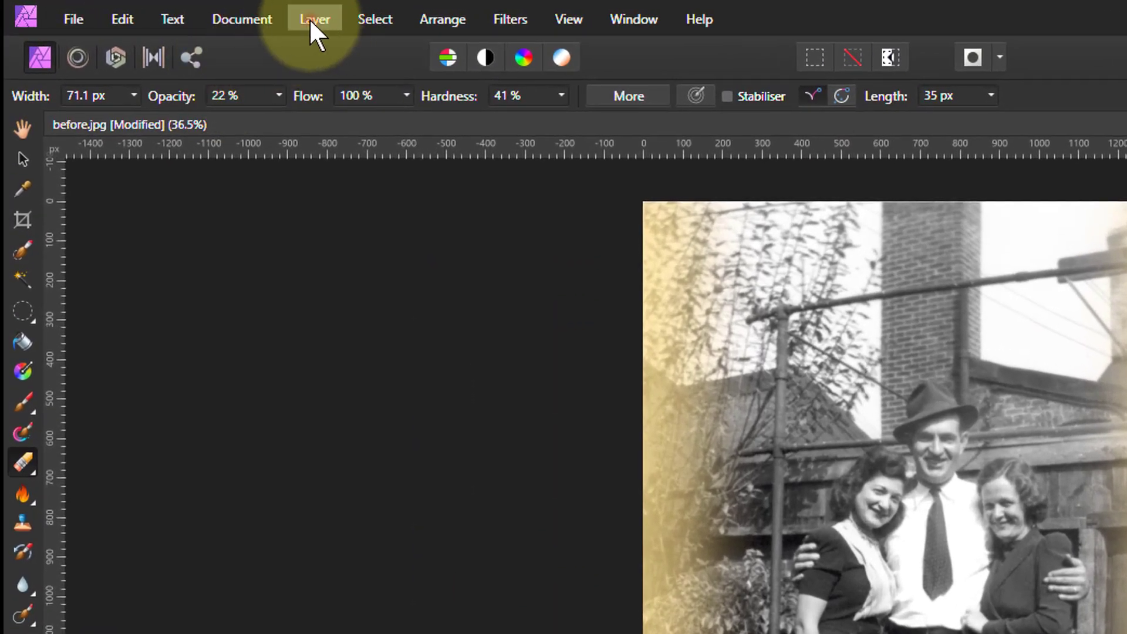
# Rasterise the tint layer to a mask and add a Curves adjustment.
pyautogui.click(324, 20)
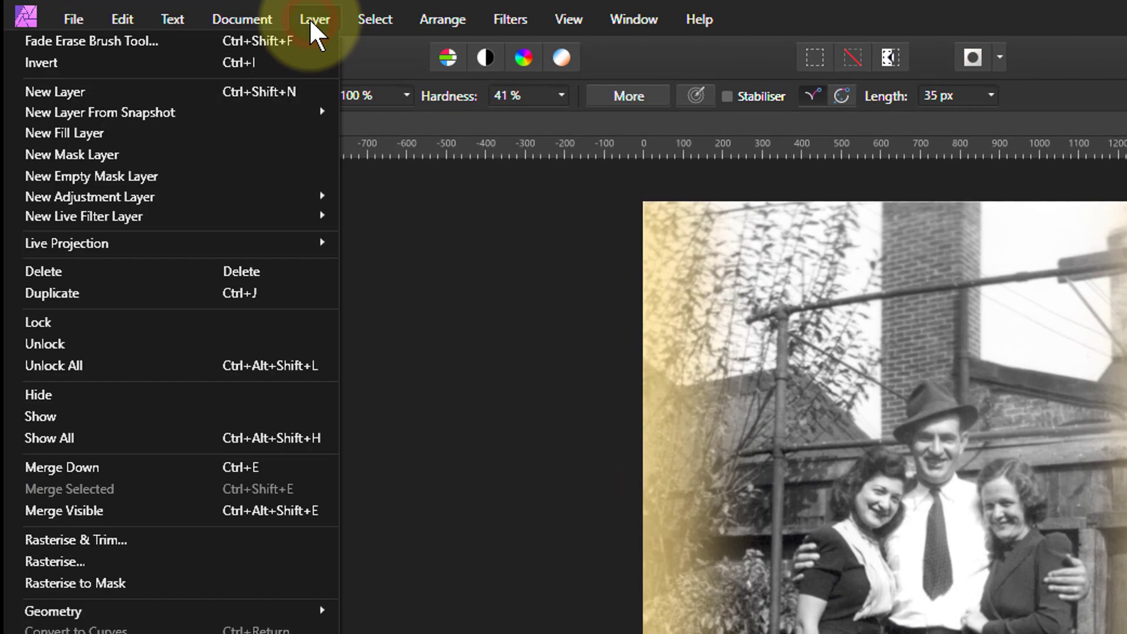
pyautogui.click(243, 583)
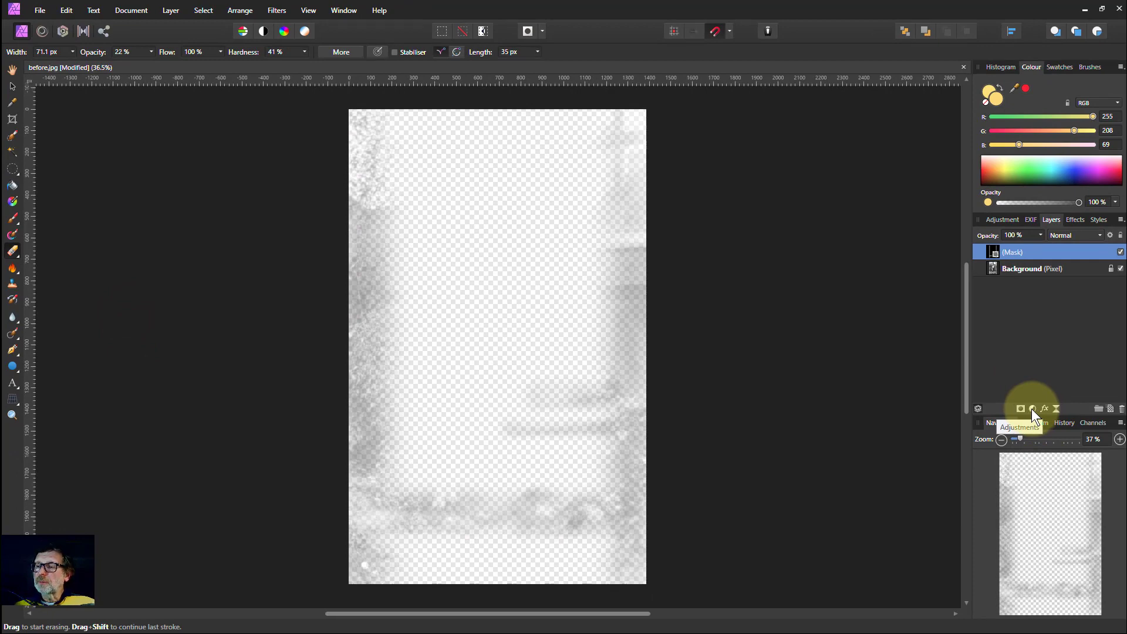
pyautogui.click(1031, 409)
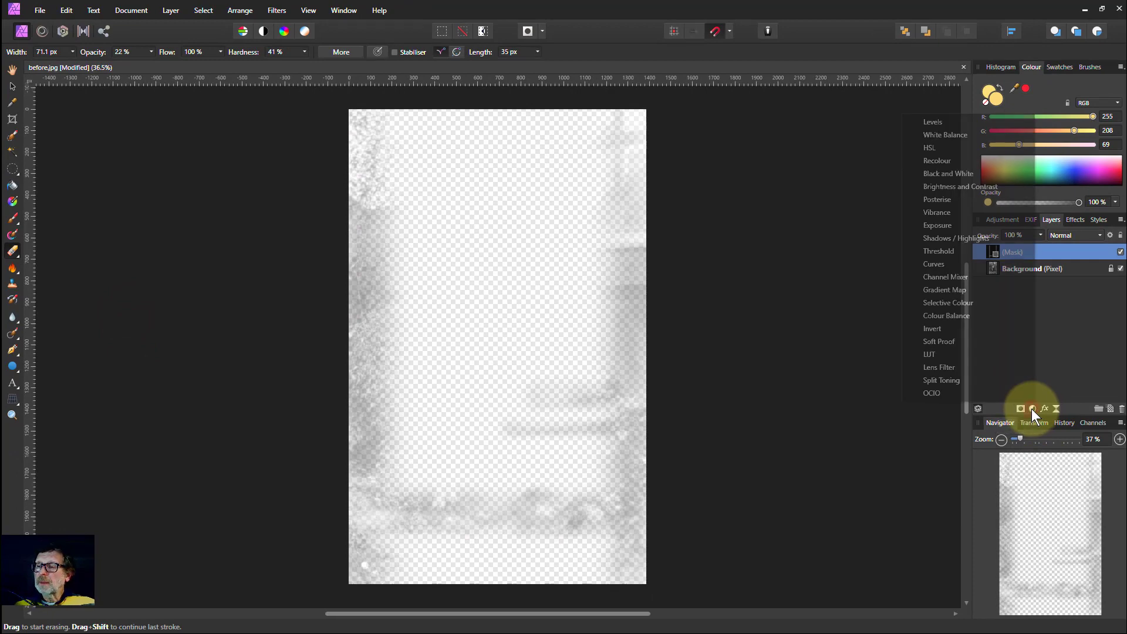
pyautogui.click(937, 263)
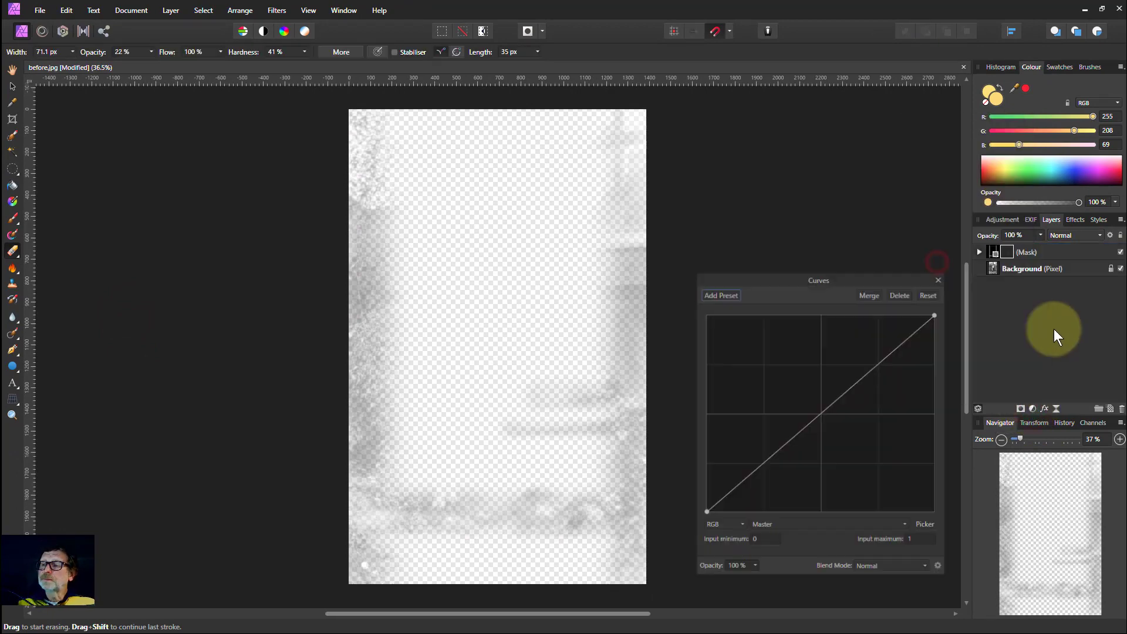
# Nest the mask inside the Curves layer, collapse it, and bend the curve down to darken.
pyautogui.click(980, 253)
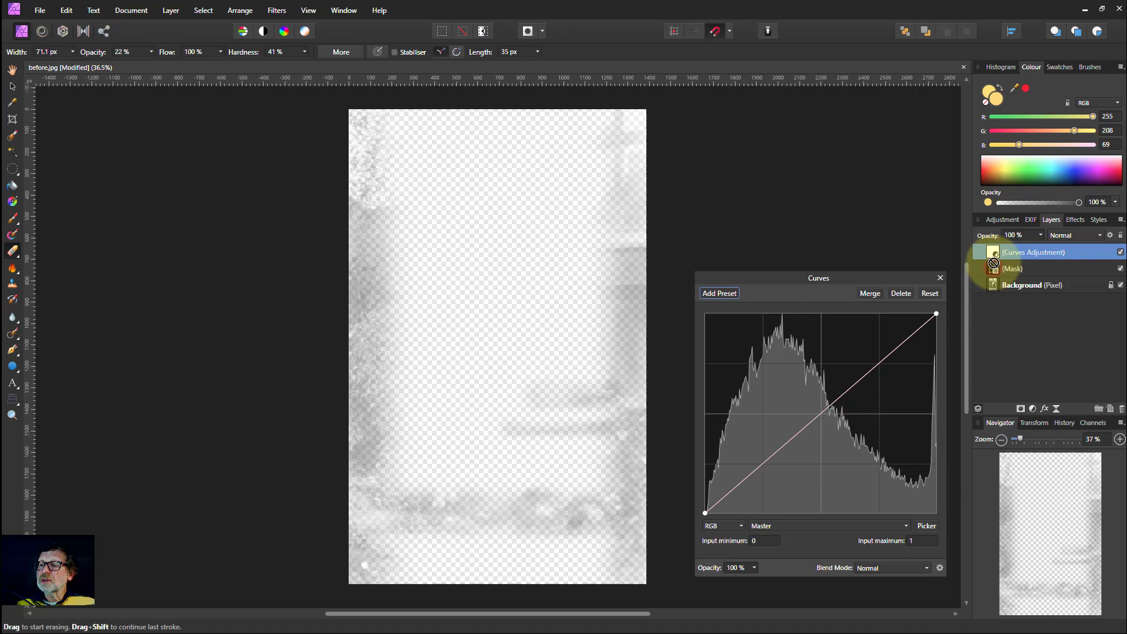
pyautogui.click(994, 253)
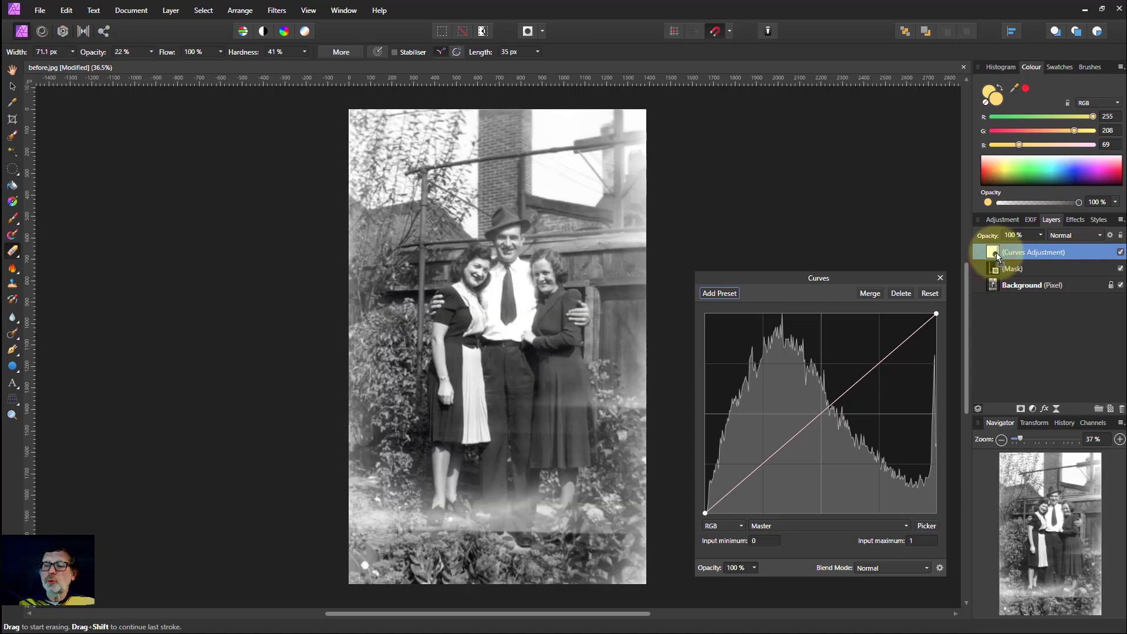
pyautogui.click(996, 253)
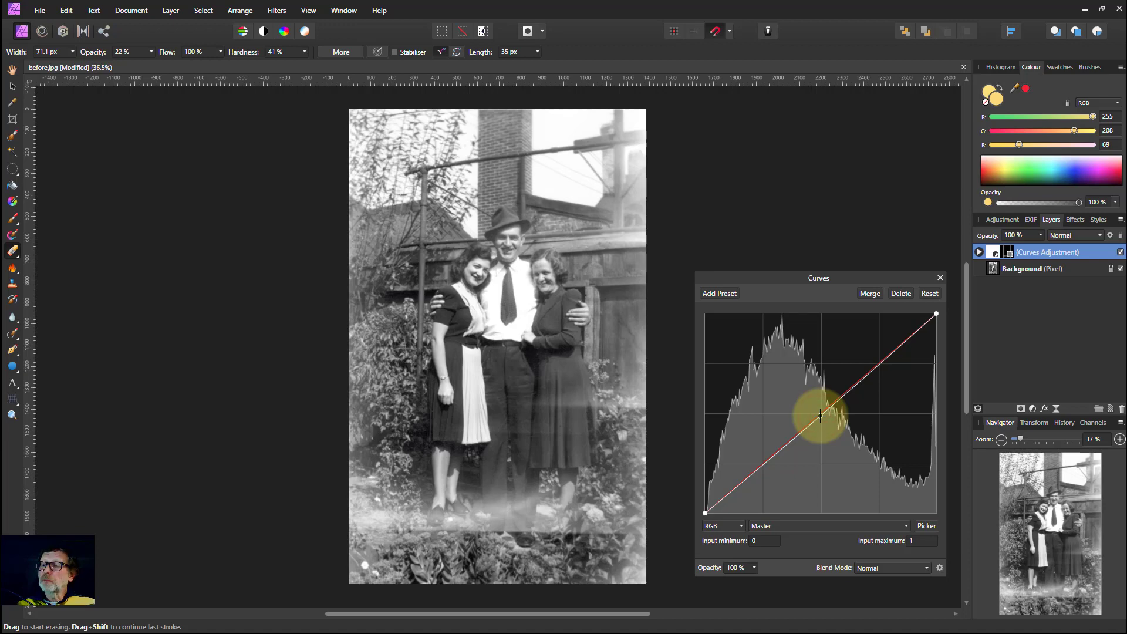
pyautogui.moveTo(837, 429)
pyautogui.mouseDown()
pyautogui.moveTo(890, 469)
pyautogui.moveTo(915, 472)
pyautogui.moveTo(887, 470)
pyautogui.mouseUp()
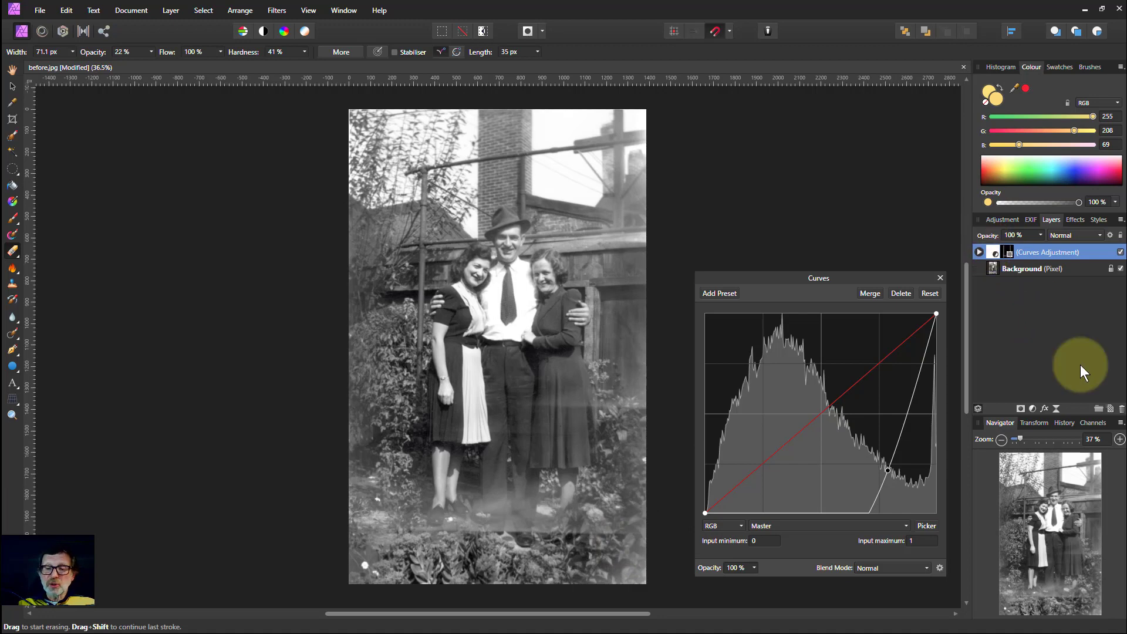
# Add a second Curves above the masked one, bow its midpoint down, and invert its mask.
pyautogui.click(1030, 410)
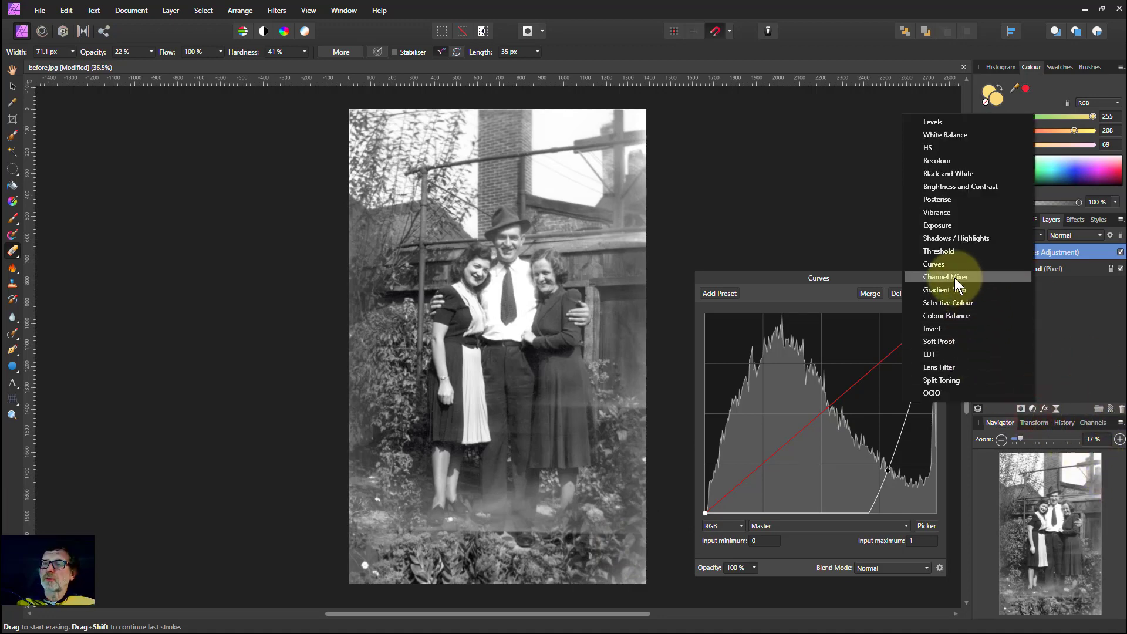
pyautogui.click(935, 266)
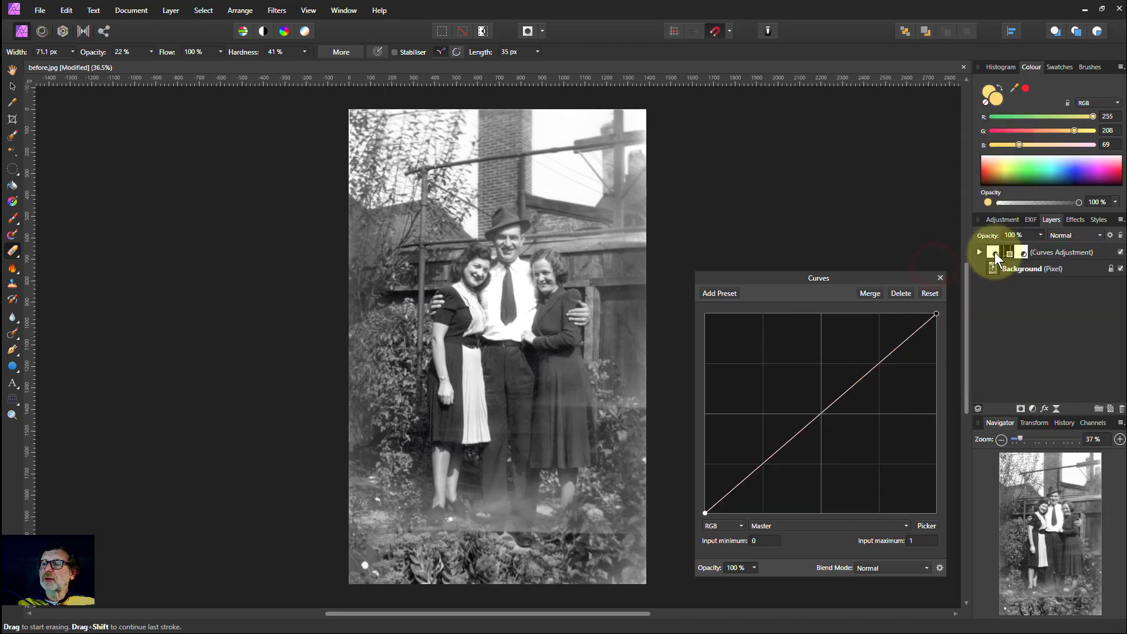
pyautogui.moveTo(1024, 253); pyautogui.dragTo(995, 245)
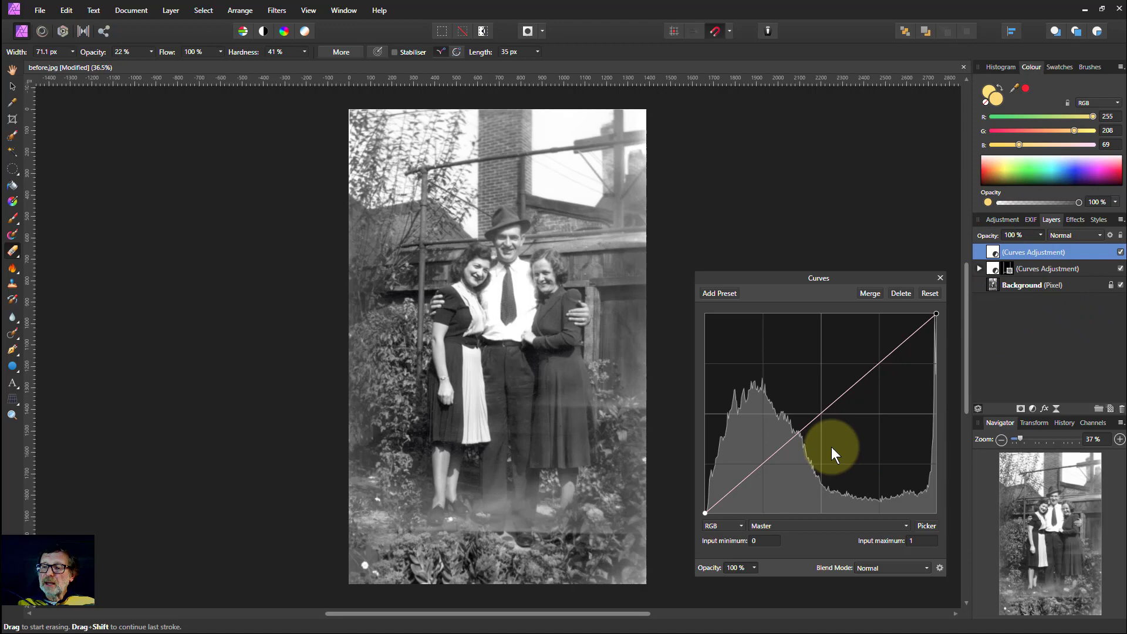
pyautogui.click(821, 416)
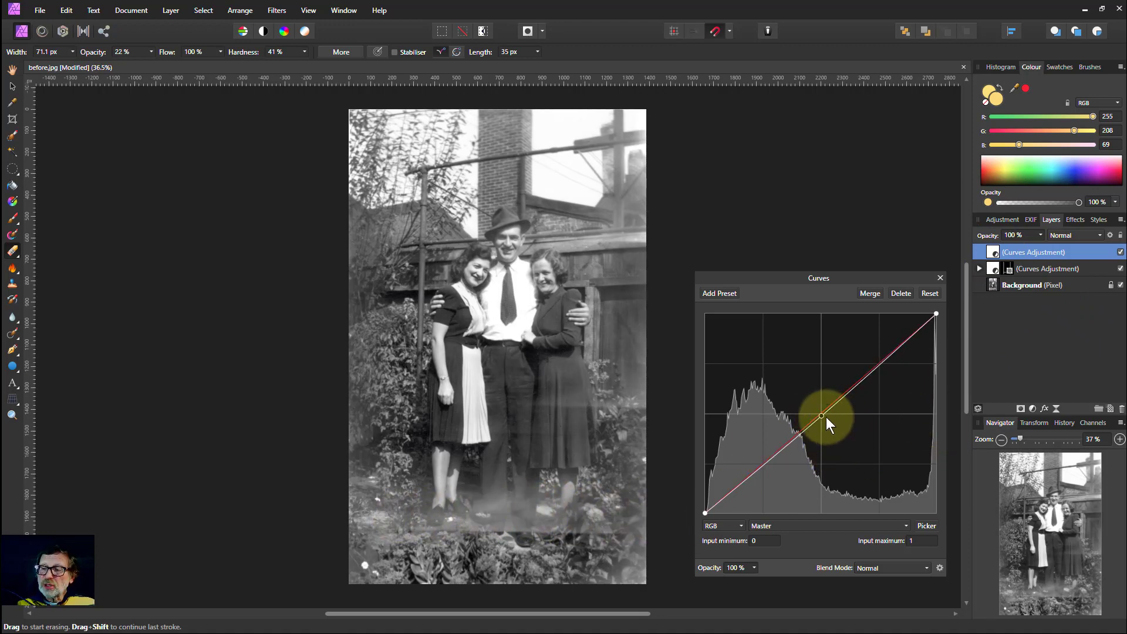
pyautogui.moveTo(823, 415); pyautogui.dragTo(851, 438)
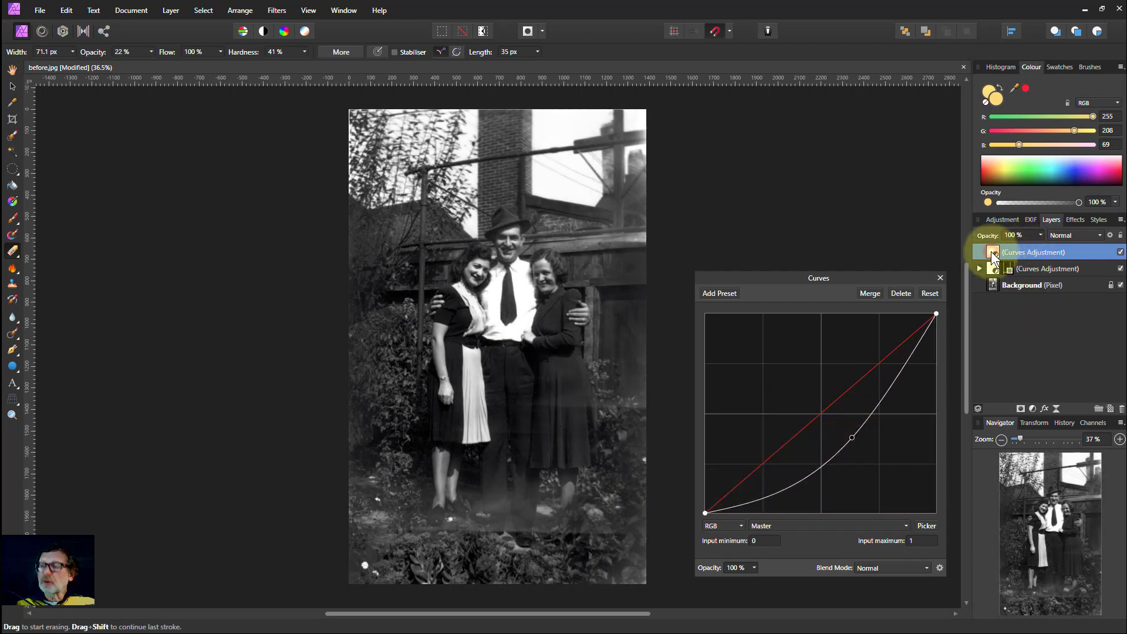
pyautogui.hotkey('ctrl', 'i')
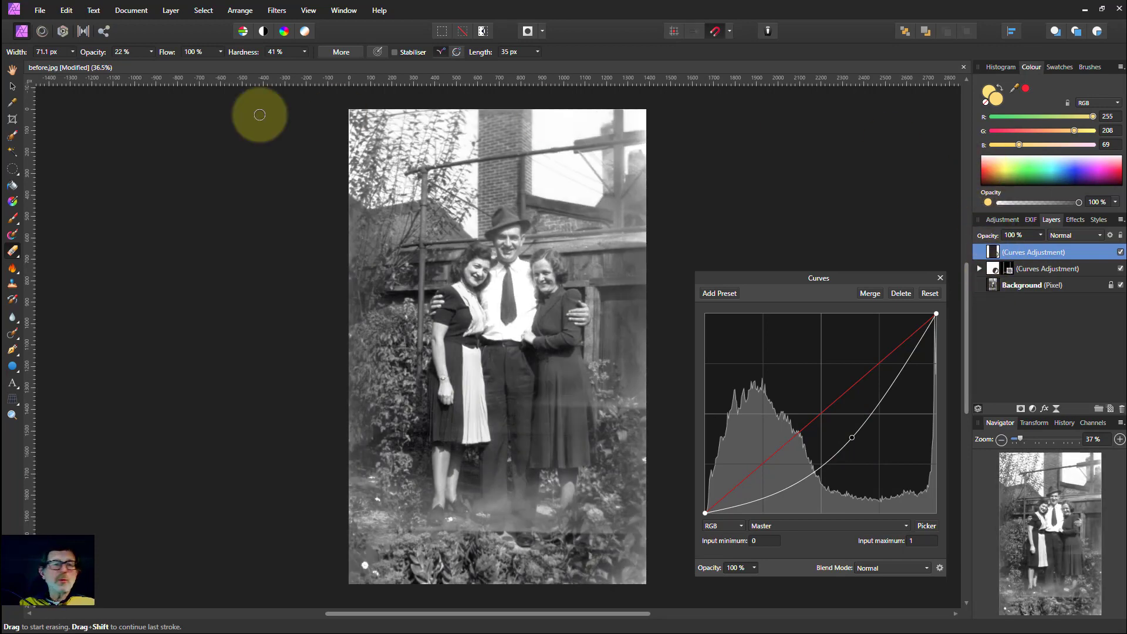
# Paint white to reveal darkening over the lower garden, bottom-left corner and women's feet.
pyautogui.click(13, 216)
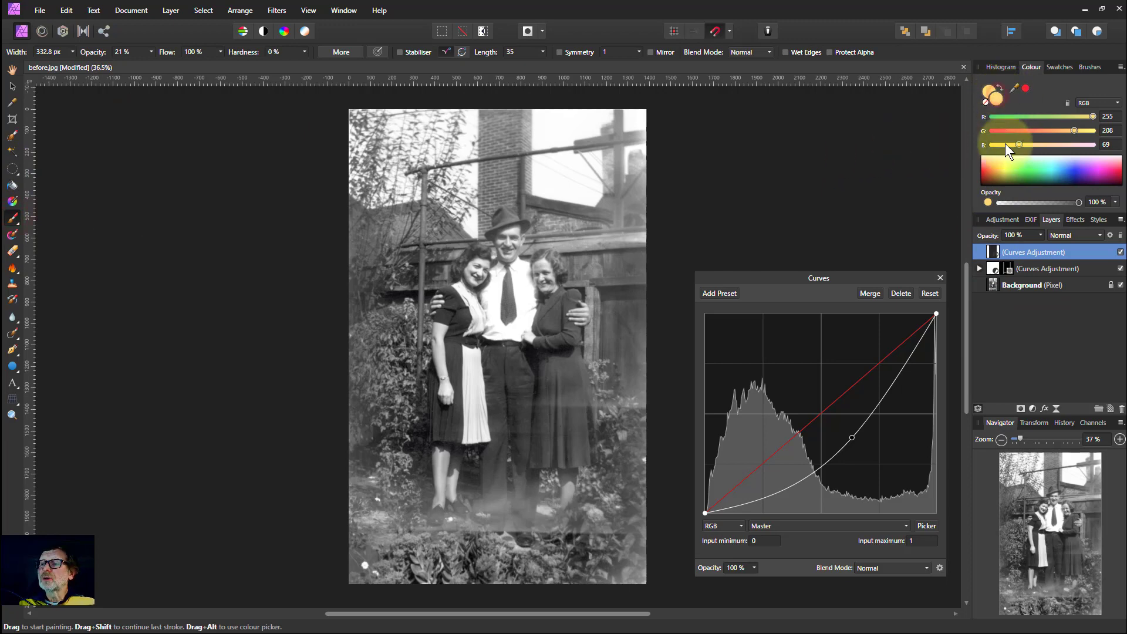
pyautogui.click(998, 95)
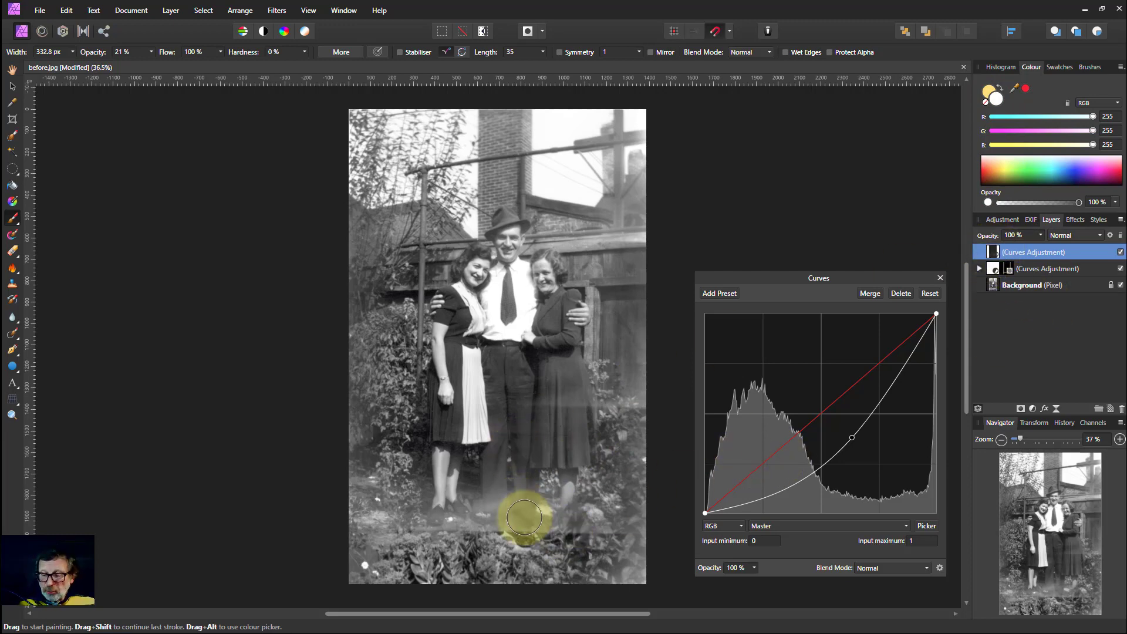
pyautogui.moveTo(535, 511); pyautogui.dragTo(572, 497)
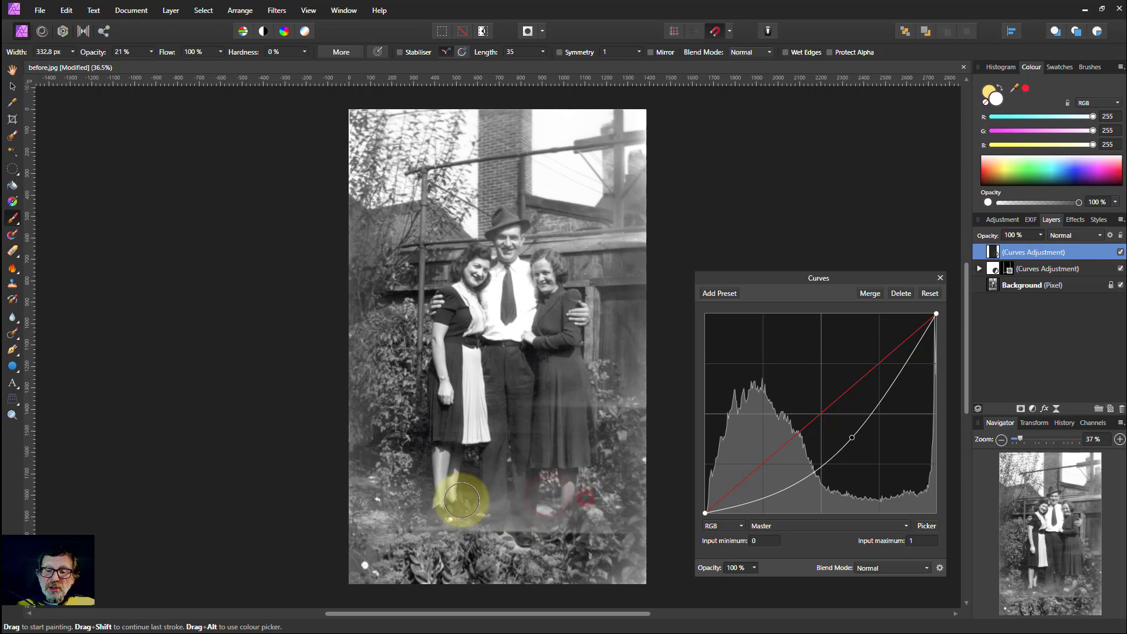
pyautogui.moveTo(506, 507)
pyautogui.mouseDown()
pyautogui.moveTo(379, 519)
pyautogui.moveTo(605, 517)
pyautogui.moveTo(493, 520)
pyautogui.moveTo(586, 513)
pyautogui.moveTo(641, 563)
pyautogui.moveTo(641, 430)
pyautogui.mouseUp()
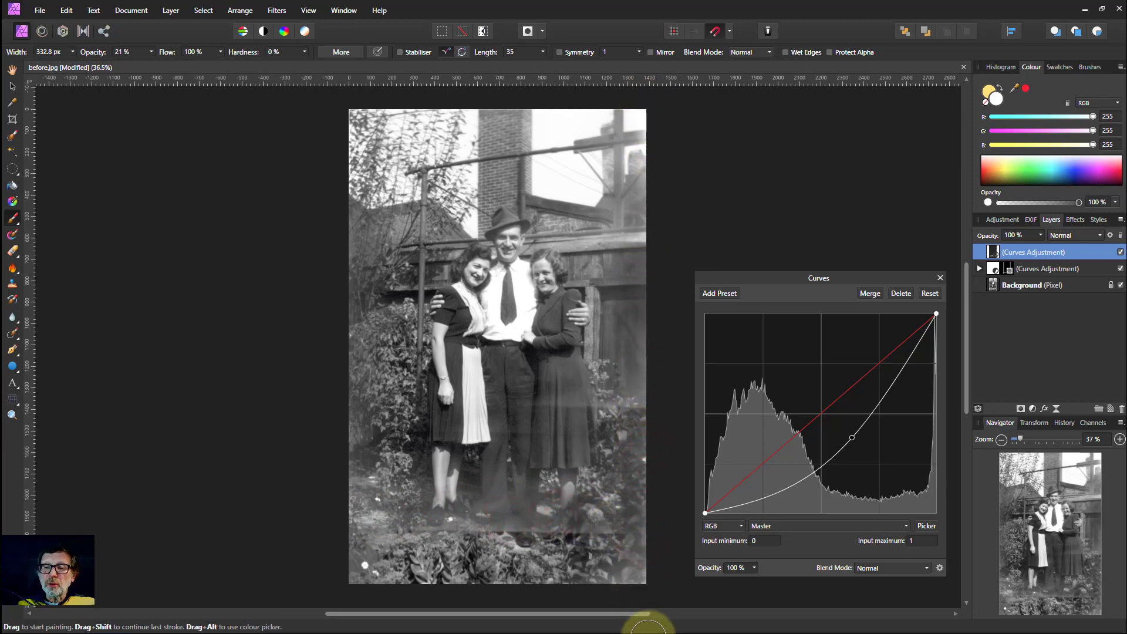
pyautogui.press('[')
pyautogui.press('[')
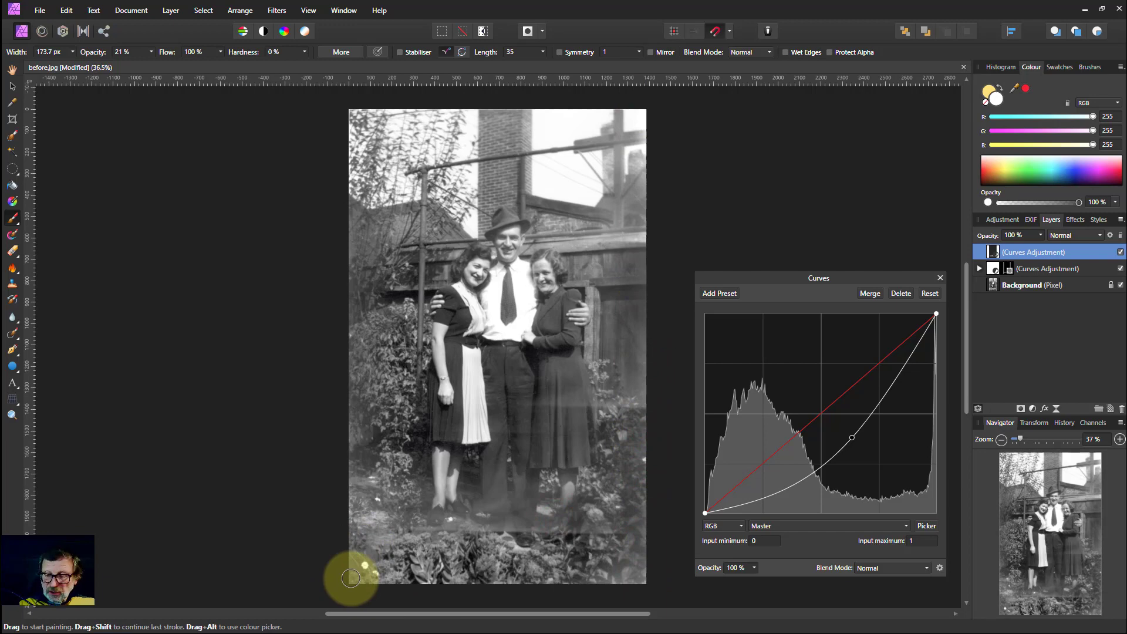
pyautogui.moveTo(352, 577); pyautogui.dragTo(366, 563)
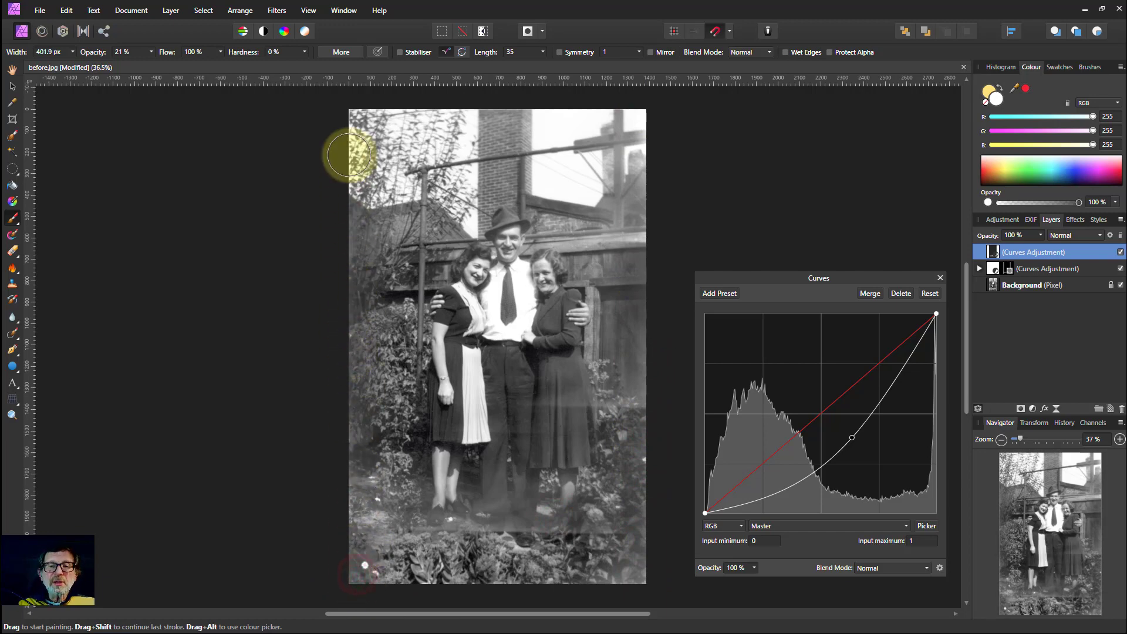
pyautogui.press('[')
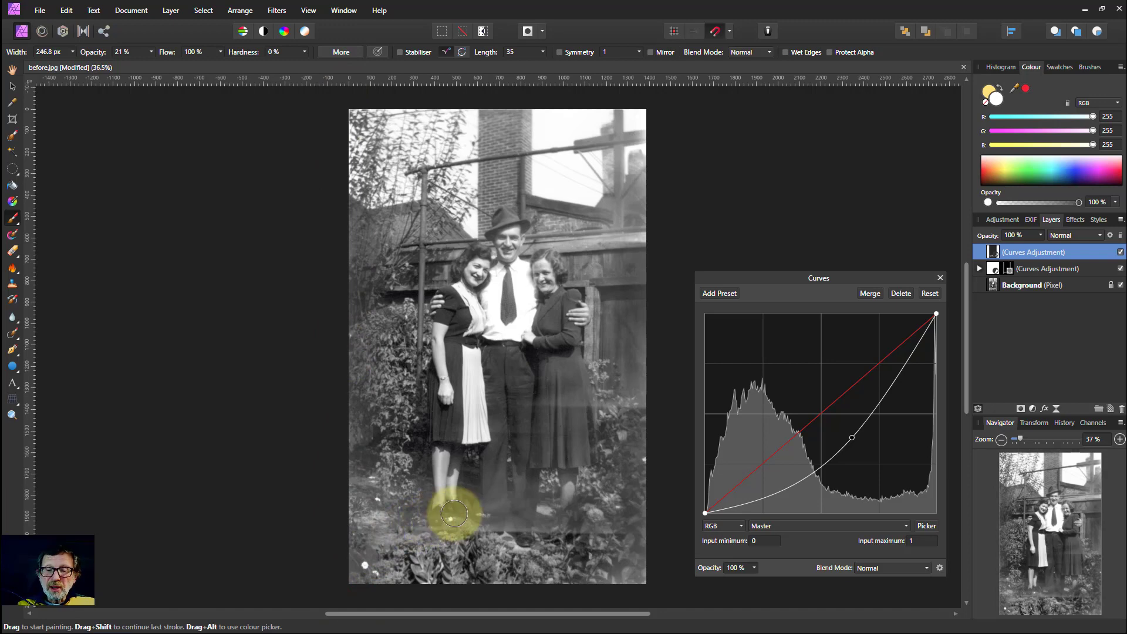
pyautogui.click(453, 516)
pyautogui.press('[')
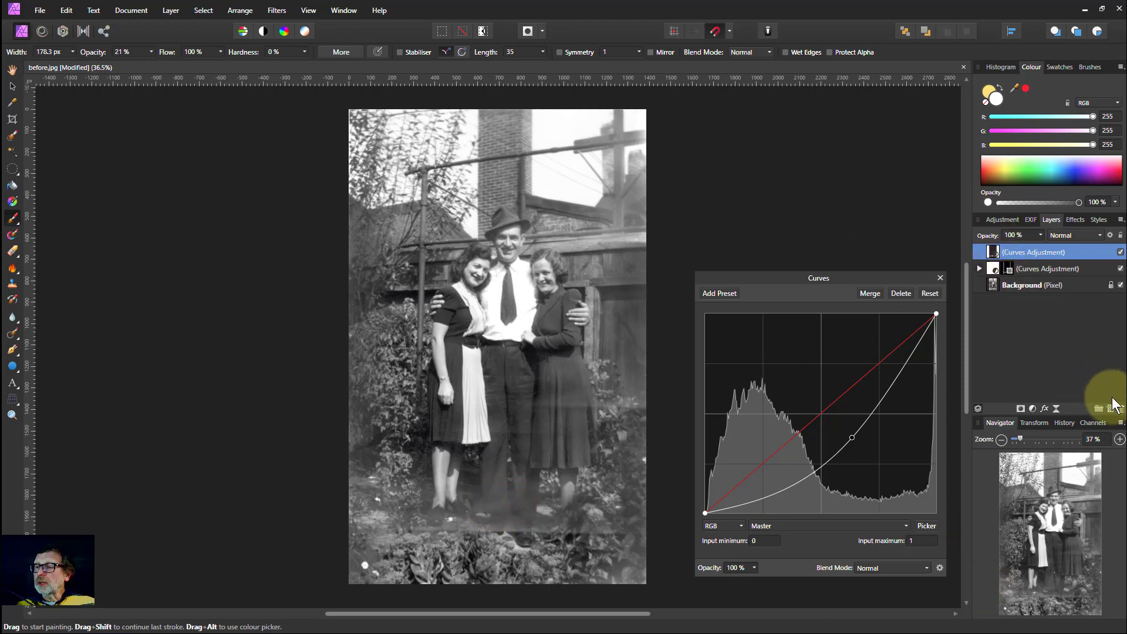
# On a new pixel layer, clone foliage over the fade line along the photo's bottom edge.
pyautogui.click(1112, 409)
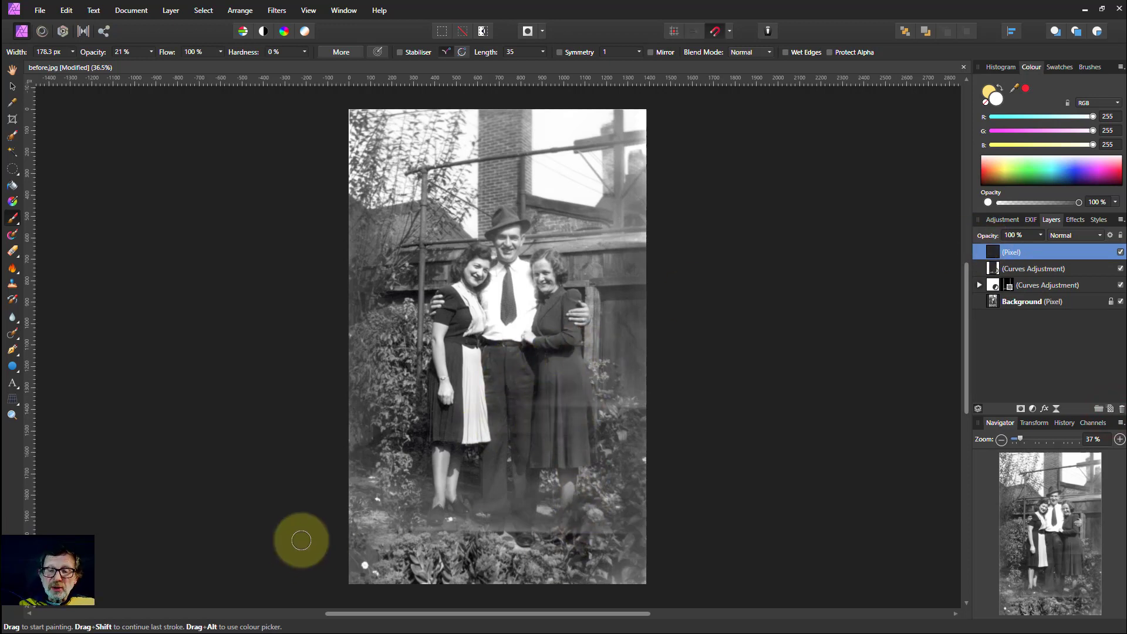
pyautogui.click(15, 287)
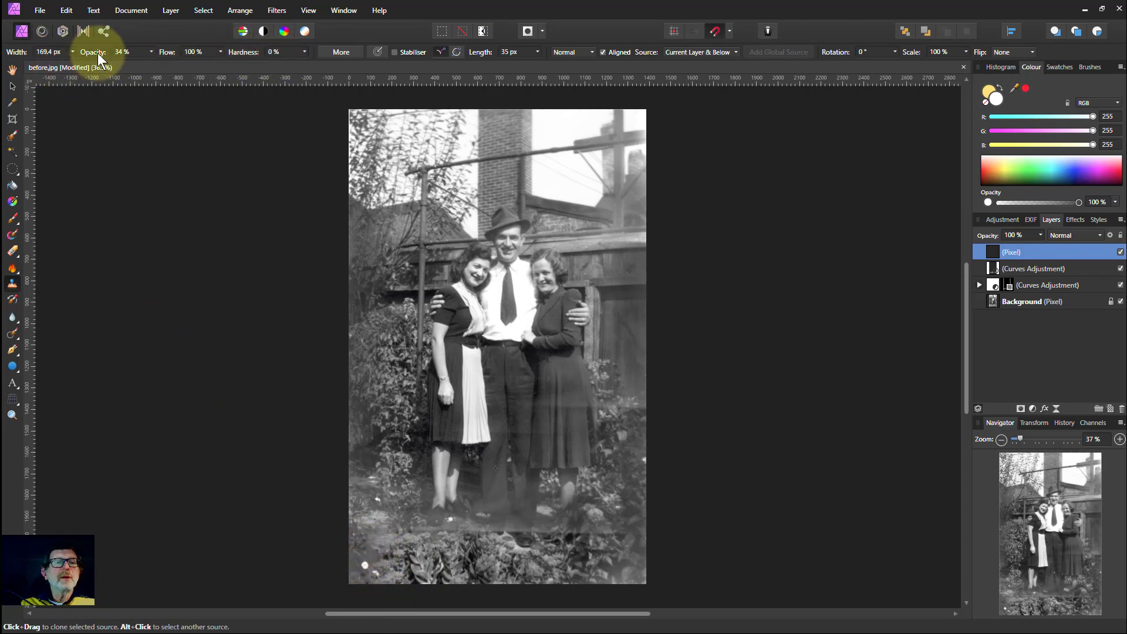
pyautogui.press(']')
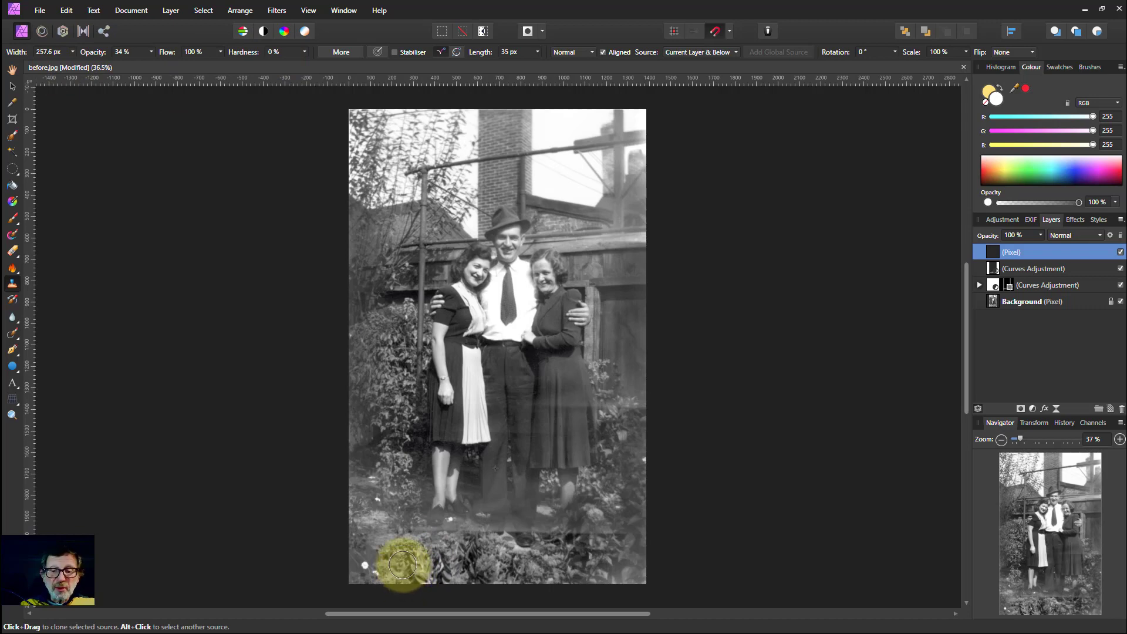
pyautogui.press(']')
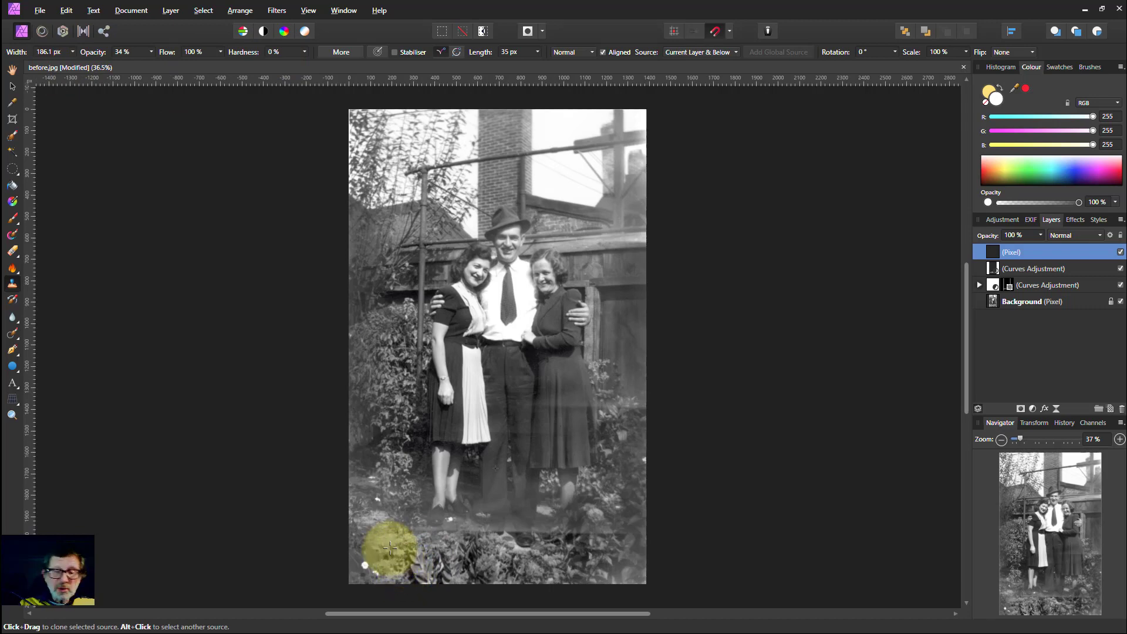
pyautogui.keyDown('alt'); pyautogui.click(385, 546); pyautogui.keyUp('alt')
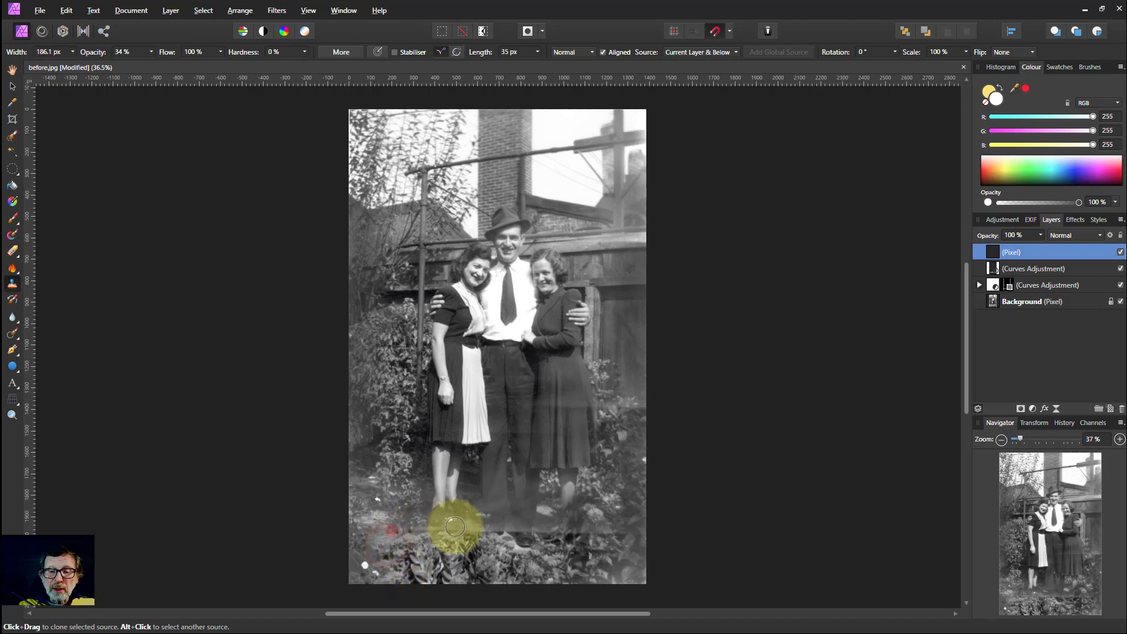
pyautogui.moveTo(379, 529)
pyautogui.mouseDown()
pyautogui.moveTo(559, 532)
pyautogui.moveTo(609, 552)
pyautogui.moveTo(548, 533)
pyautogui.mouseUp()
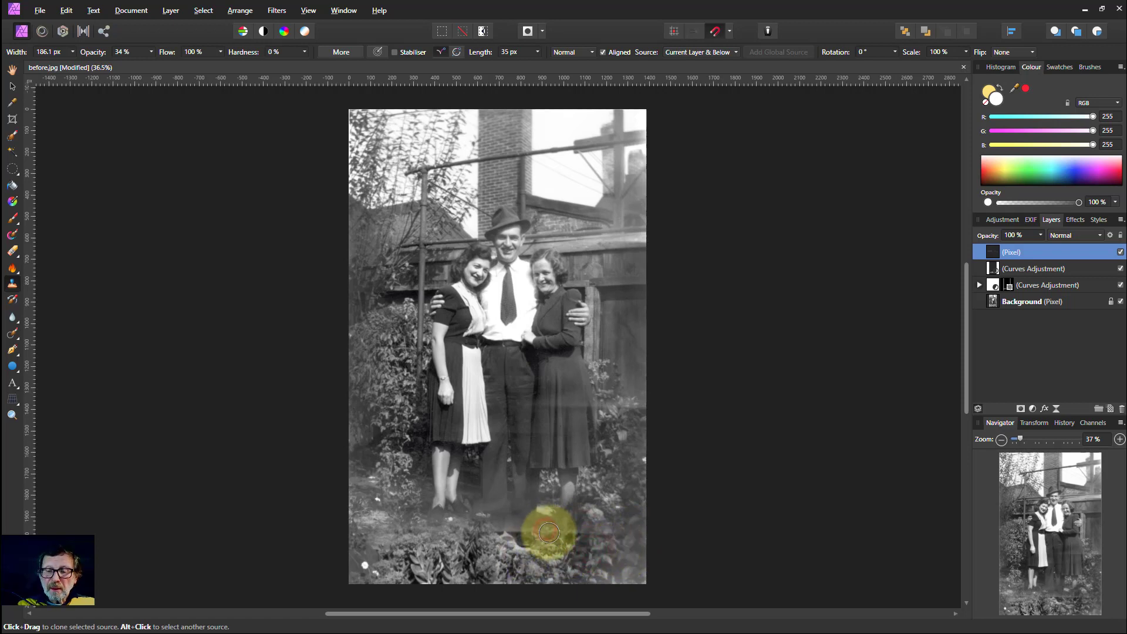
pyautogui.moveTo(549, 533)
pyautogui.mouseDown()
pyautogui.moveTo(526, 511)
pyautogui.moveTo(524, 522)
pyautogui.moveTo(502, 520)
pyautogui.mouseUp()
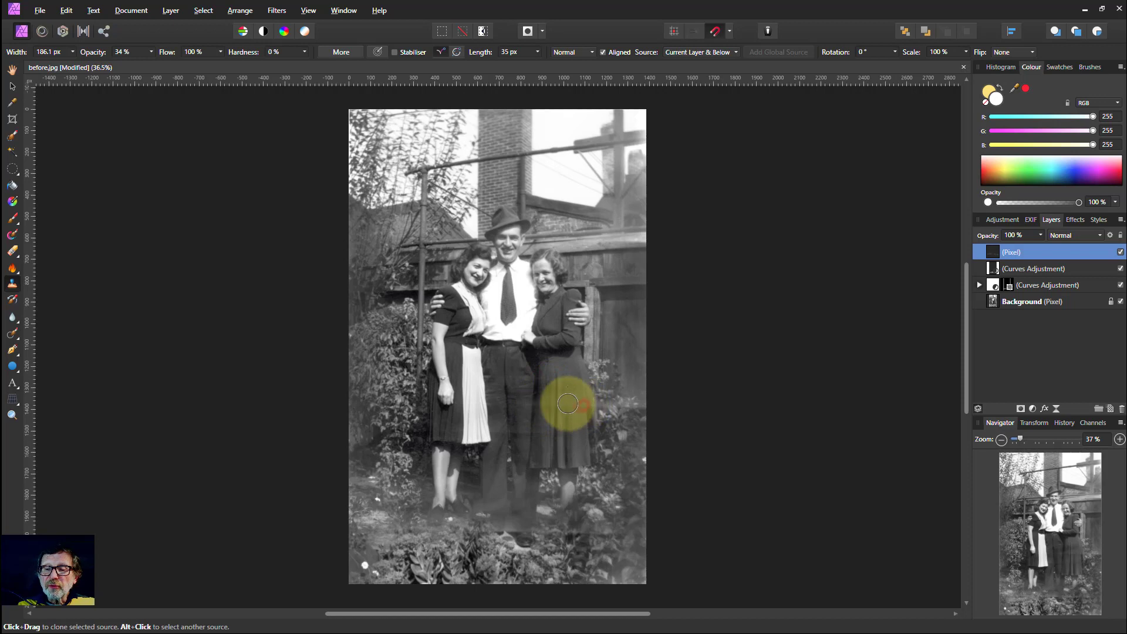
# Clone over the streaks on the dark and white skirts and near the legs.
pyautogui.moveTo(548, 403); pyautogui.dragTo(537, 432)
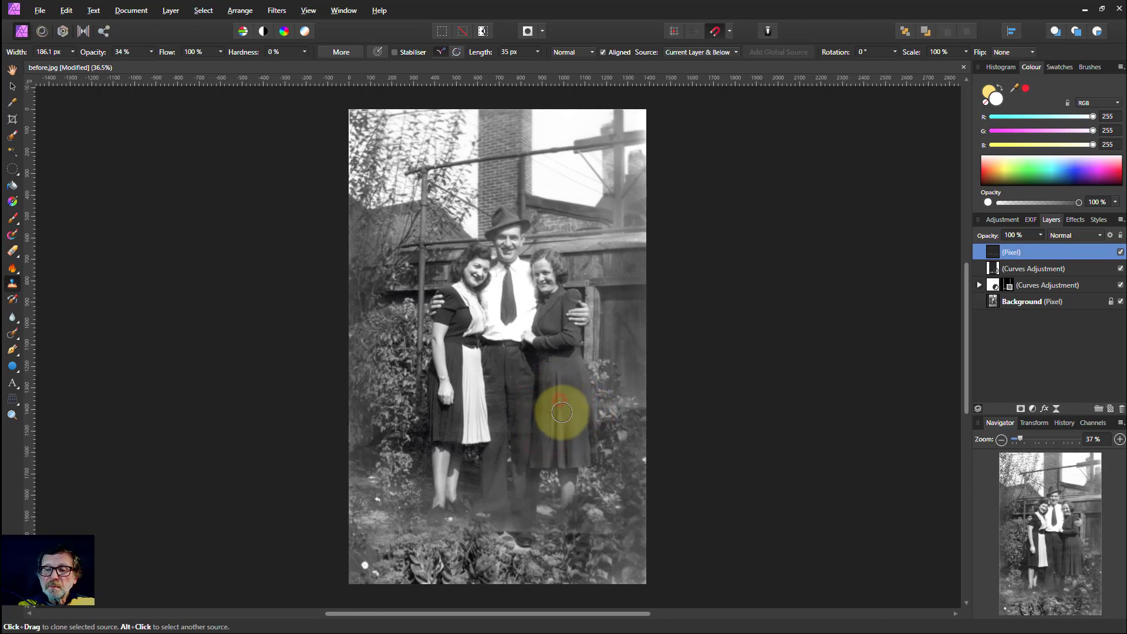
pyautogui.moveTo(548, 398); pyautogui.dragTo(541, 435)
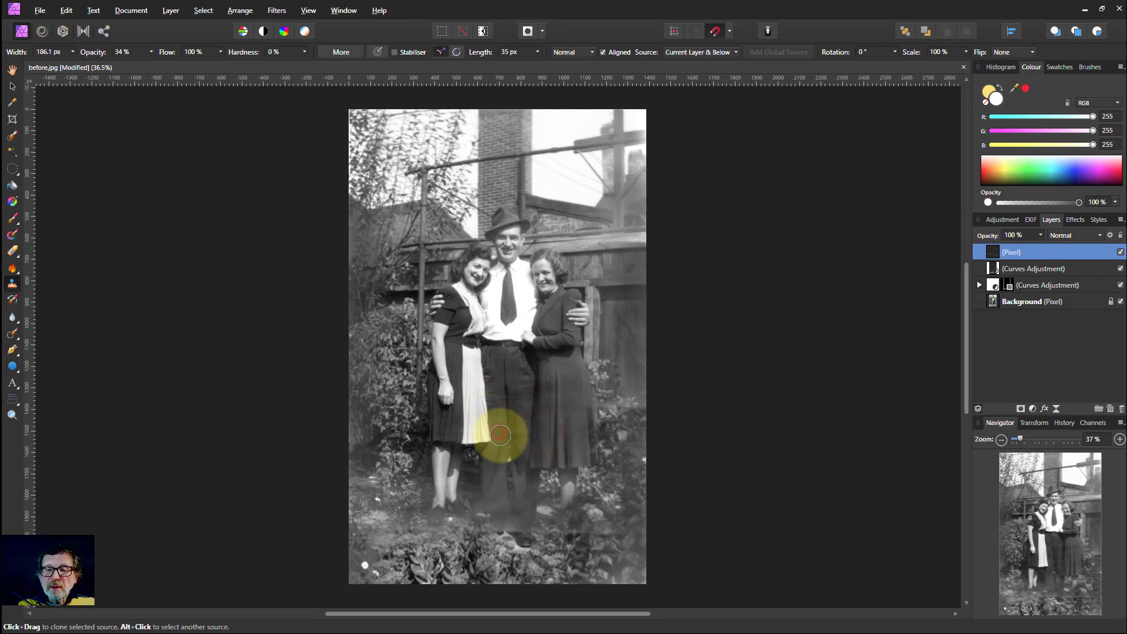
pyautogui.moveTo(500, 435); pyautogui.dragTo(520, 436)
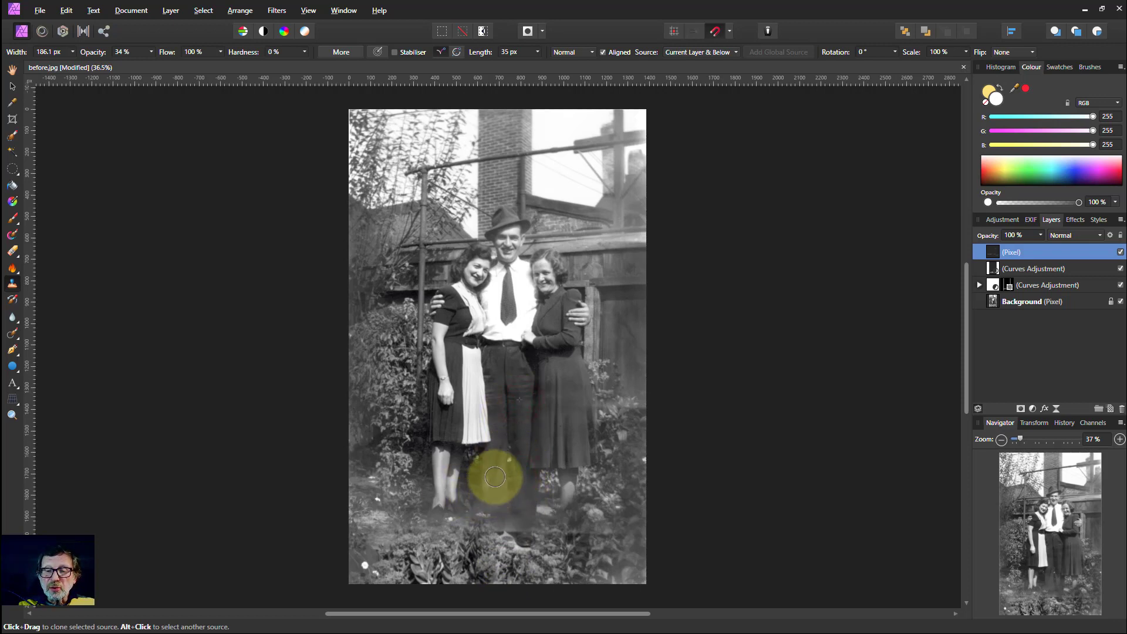
pyautogui.keyDown('alt'); pyautogui.click(498, 463); pyautogui.keyUp('alt')
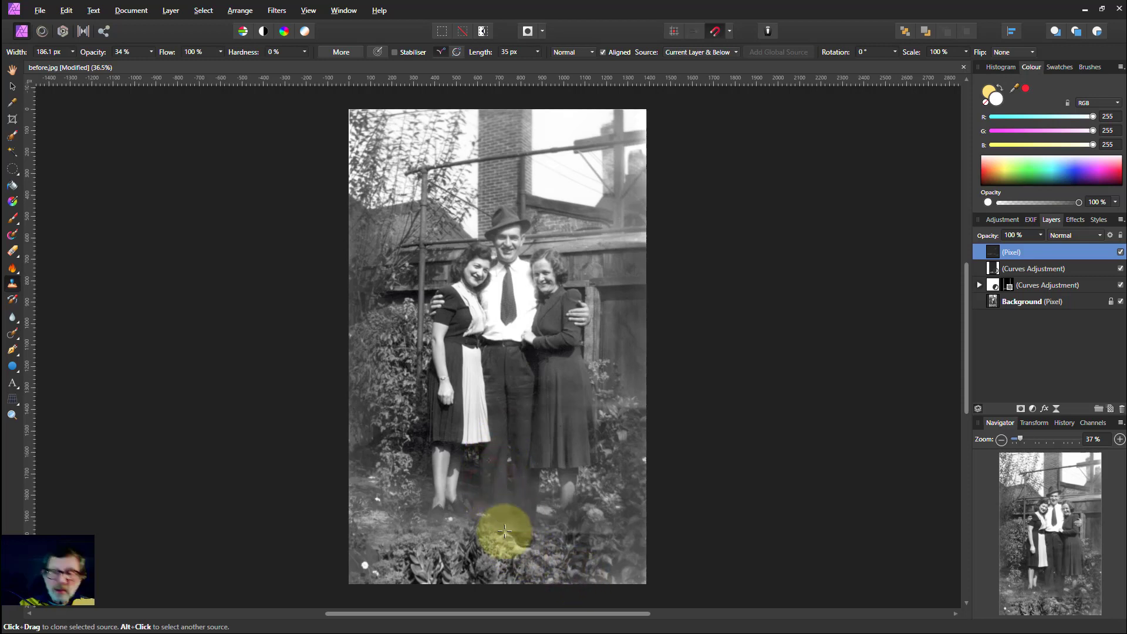
pyautogui.keyDown('alt'); pyautogui.click(522, 525); pyautogui.keyUp('alt')
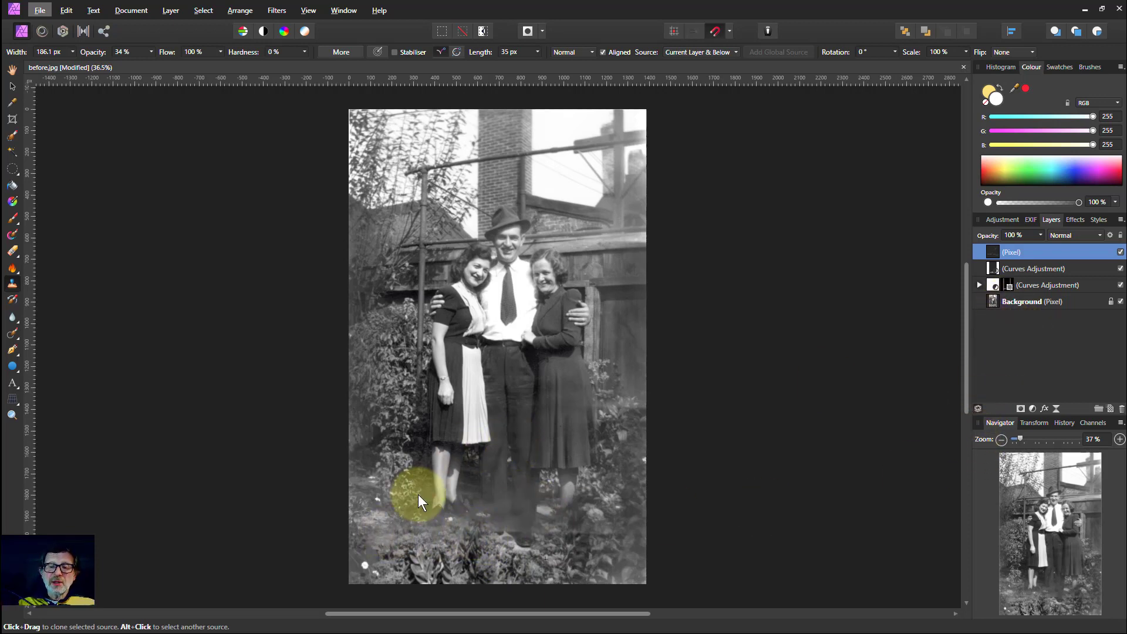
# Add a live Unsharp Mask filter with a 15.6 px radius and close its settings.
pyautogui.click(1053, 409)
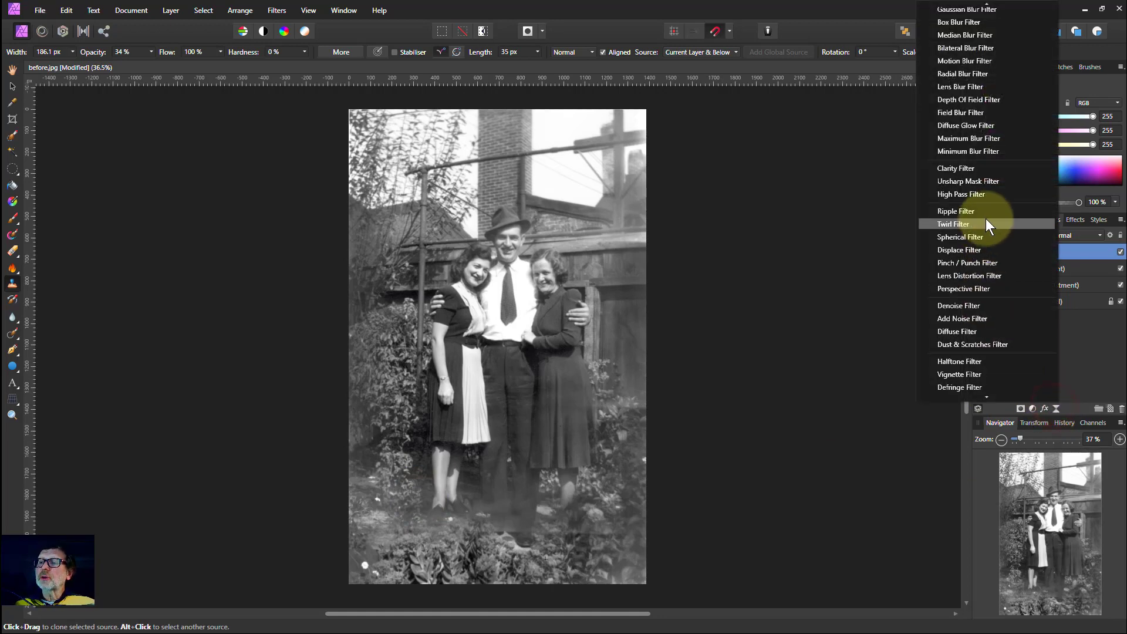
pyautogui.click(983, 182)
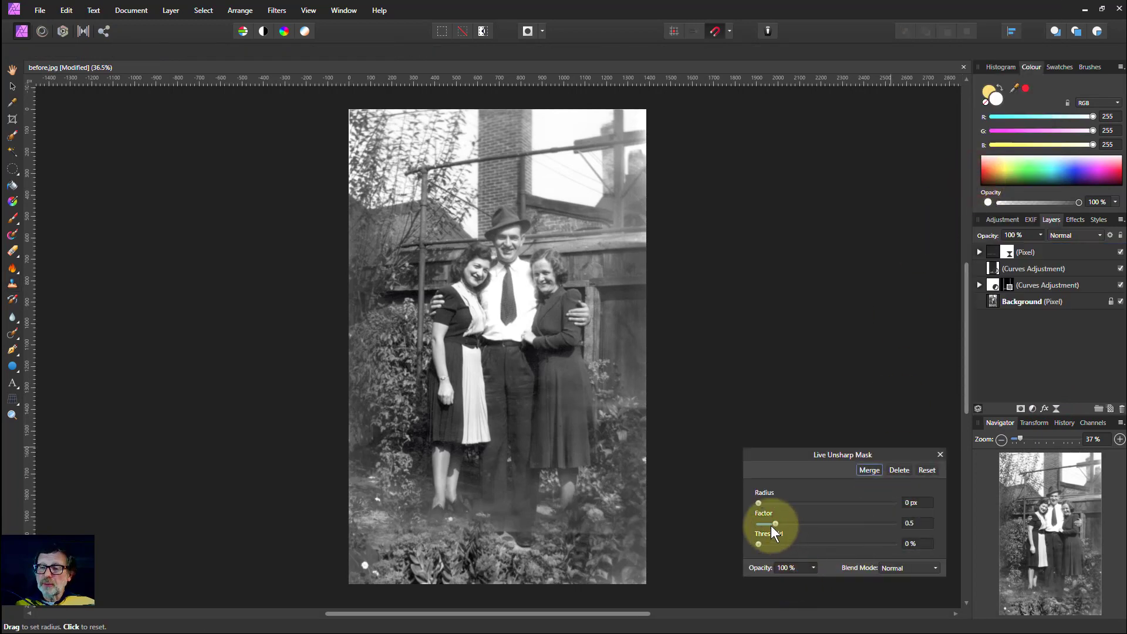
pyautogui.moveTo(759, 504)
pyautogui.mouseDown()
pyautogui.moveTo(826, 504)
pyautogui.moveTo(811, 524)
pyautogui.mouseUp()
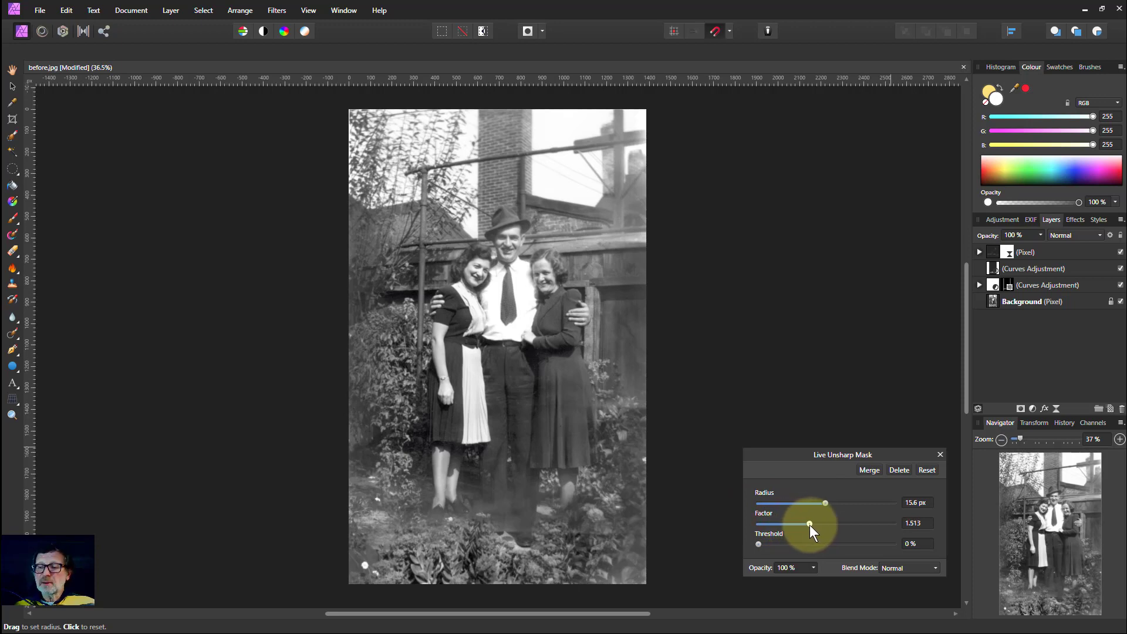
pyautogui.click(941, 456)
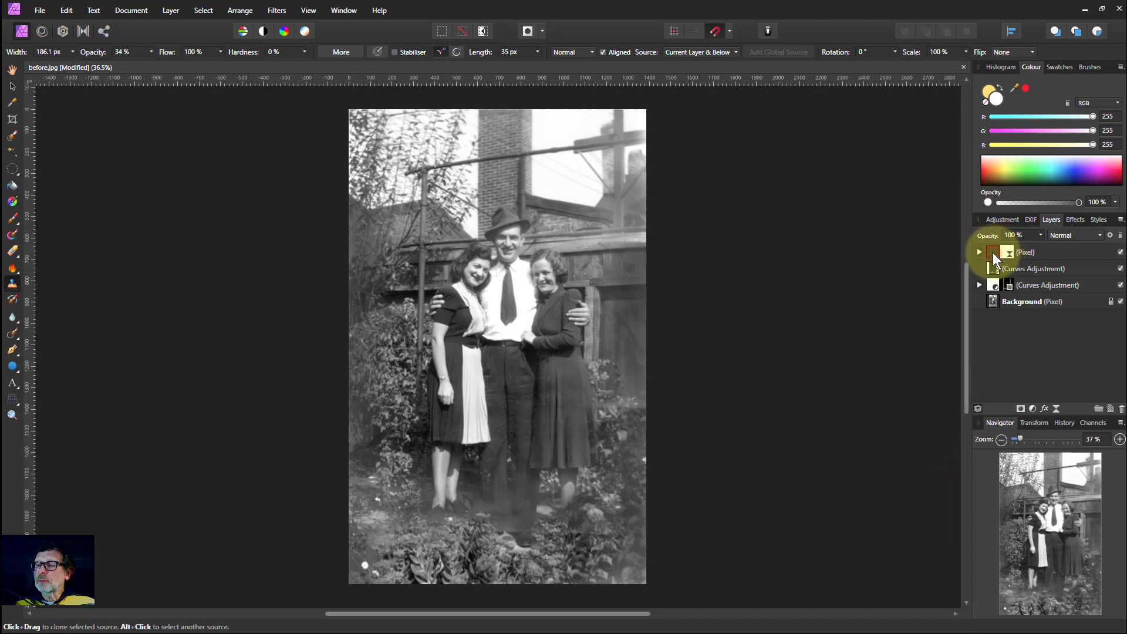
# Add a Curves adjustment at the top of the stack with raised highlights and lowered shadows.
pyautogui.click(993, 252)
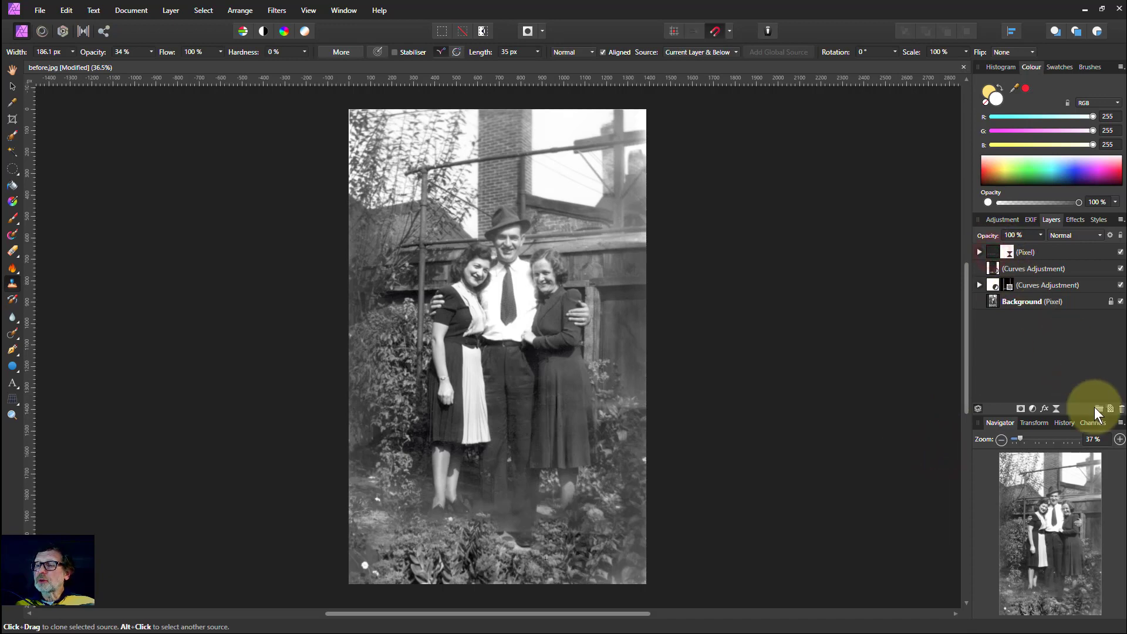
pyautogui.click(1033, 408)
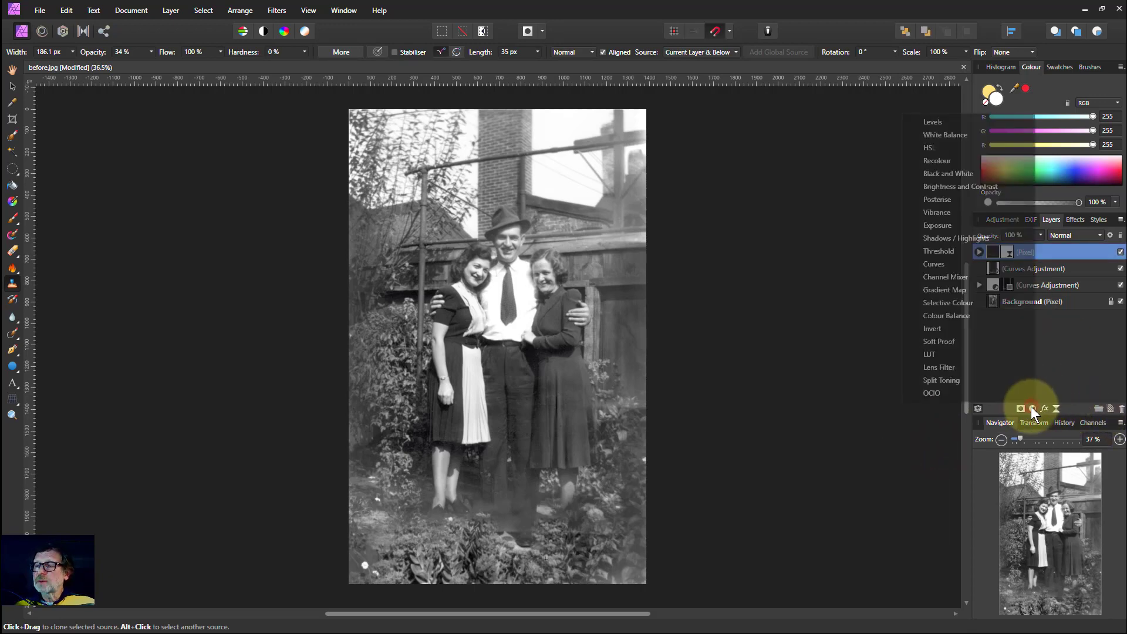
pyautogui.click(943, 265)
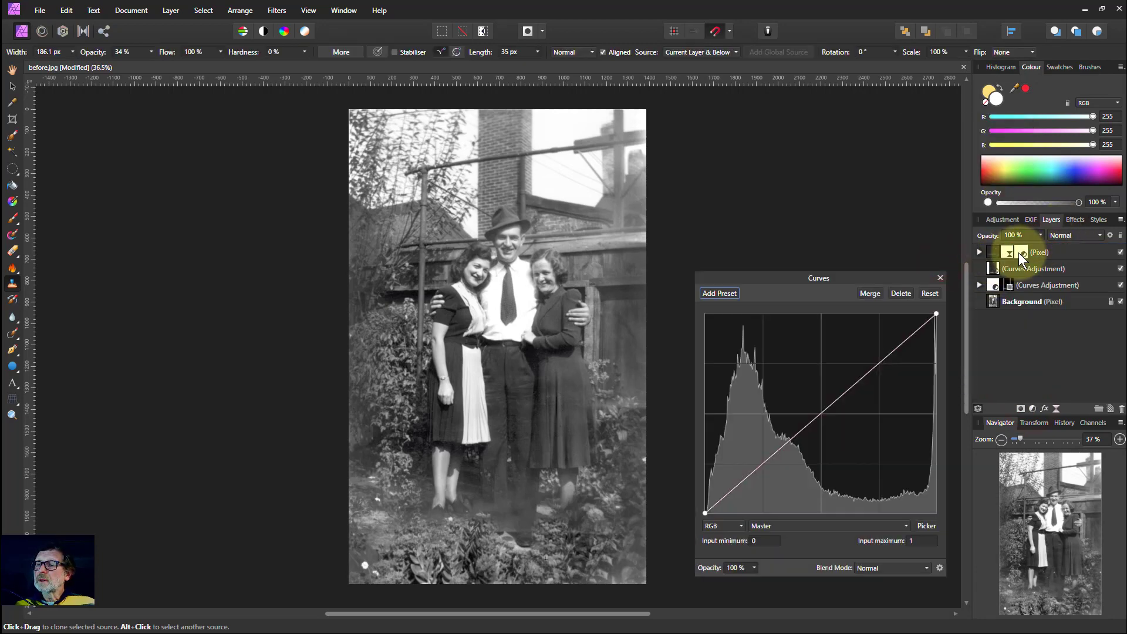
pyautogui.moveTo(1019, 252); pyautogui.dragTo(1030, 245)
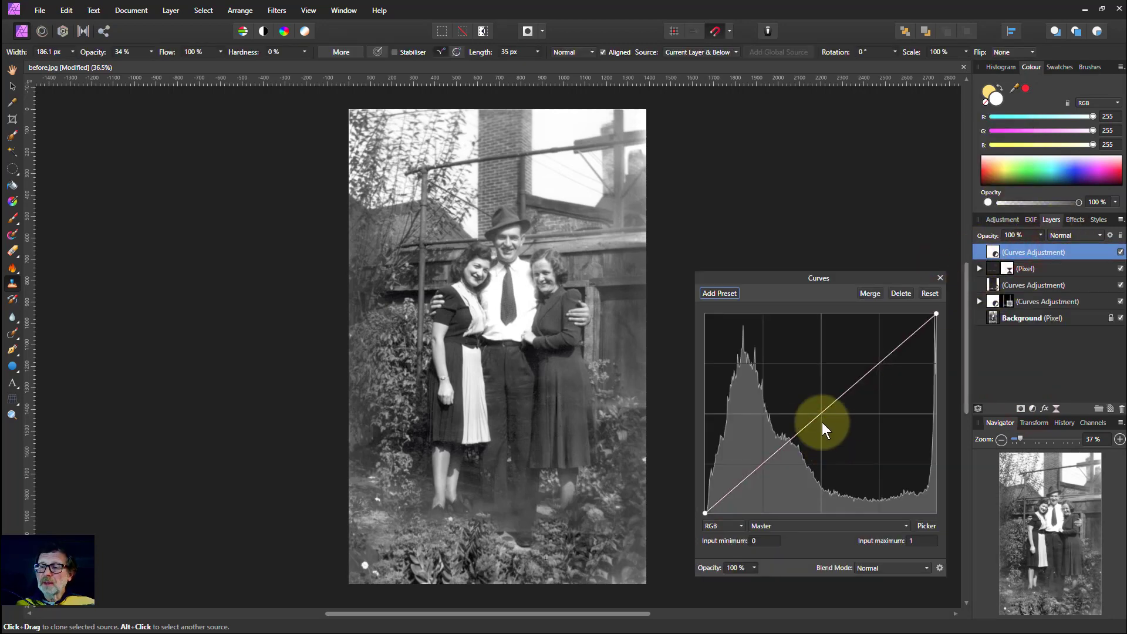
pyautogui.moveTo(864, 377); pyautogui.dragTo(864, 371)
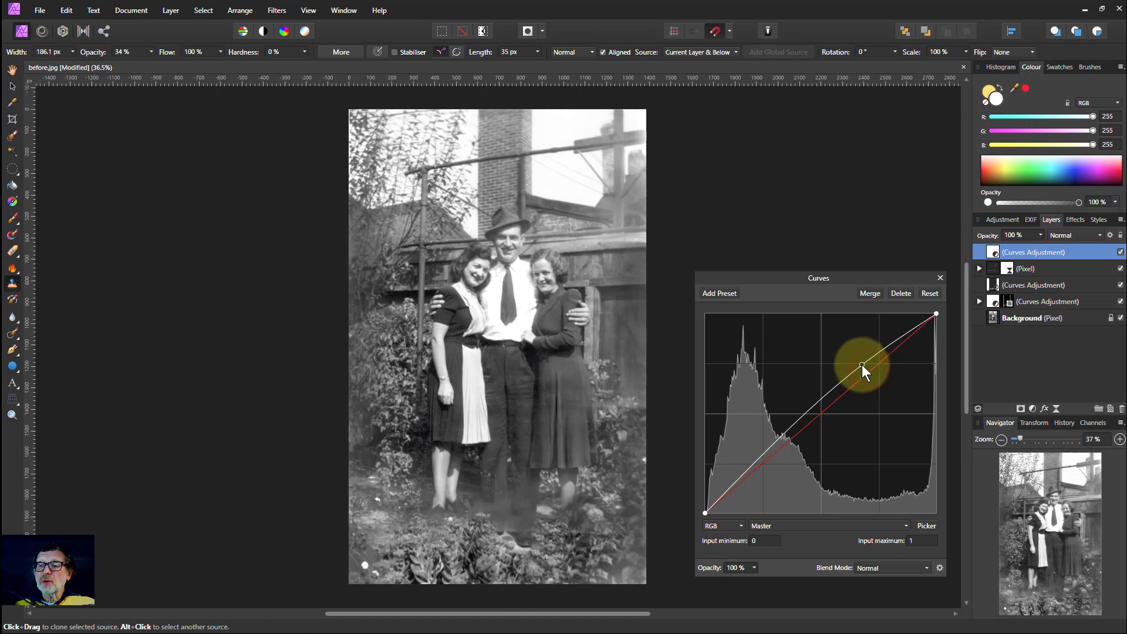
pyautogui.moveTo(764, 467); pyautogui.dragTo(768, 481)
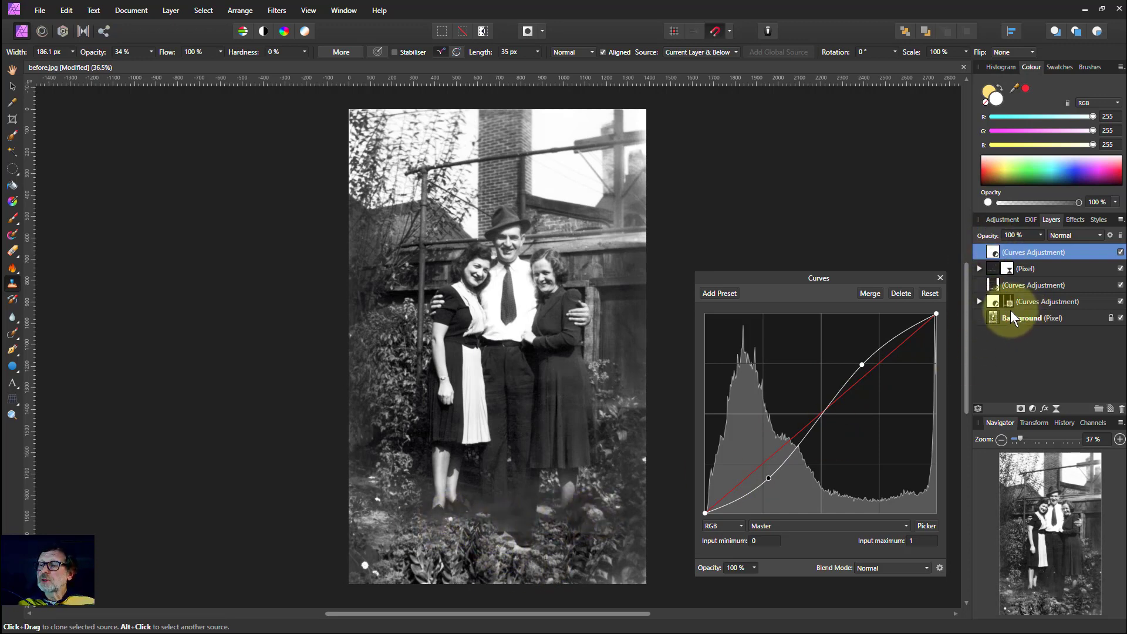
pyautogui.click(978, 303)
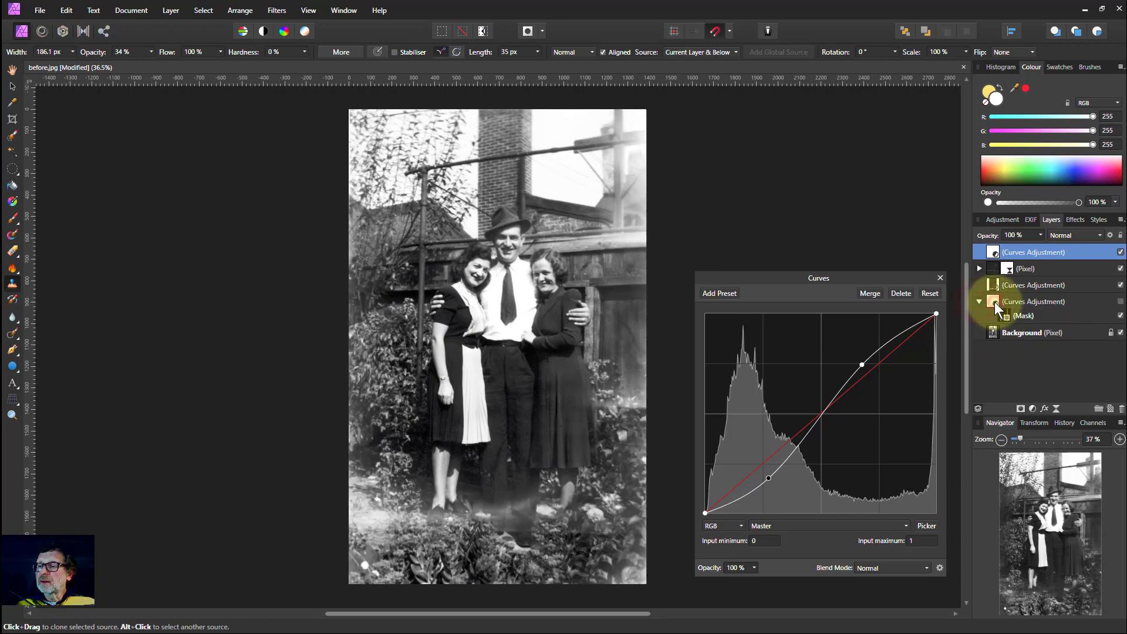
pyautogui.click(1120, 301)
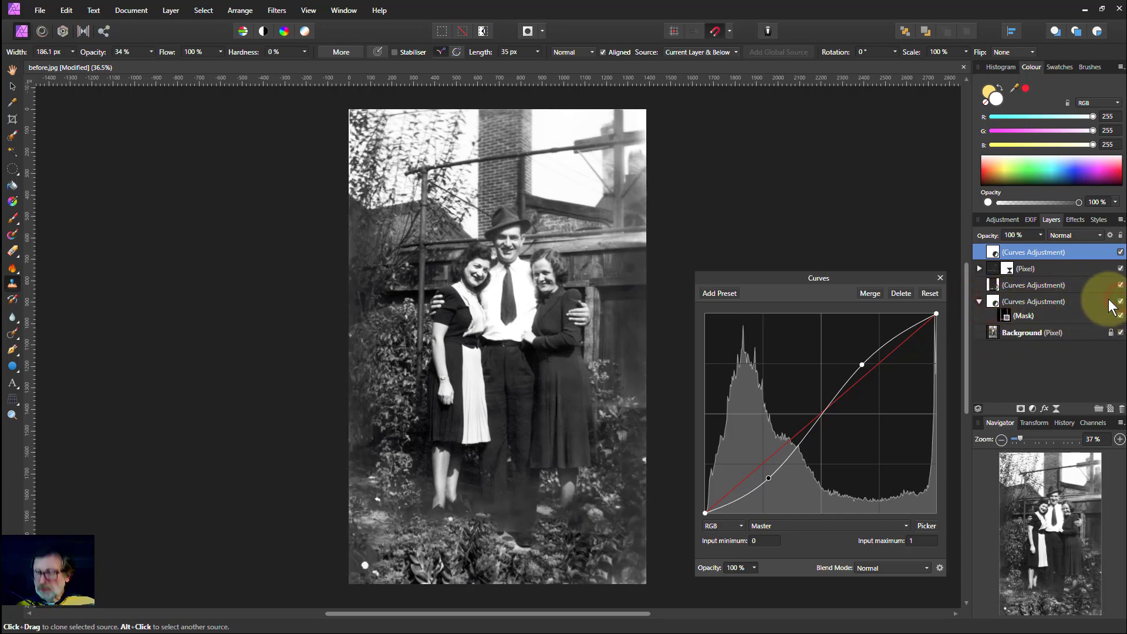
pyautogui.keyDown('shift'); pyautogui.click(1057, 302); pyautogui.keyUp('shift')
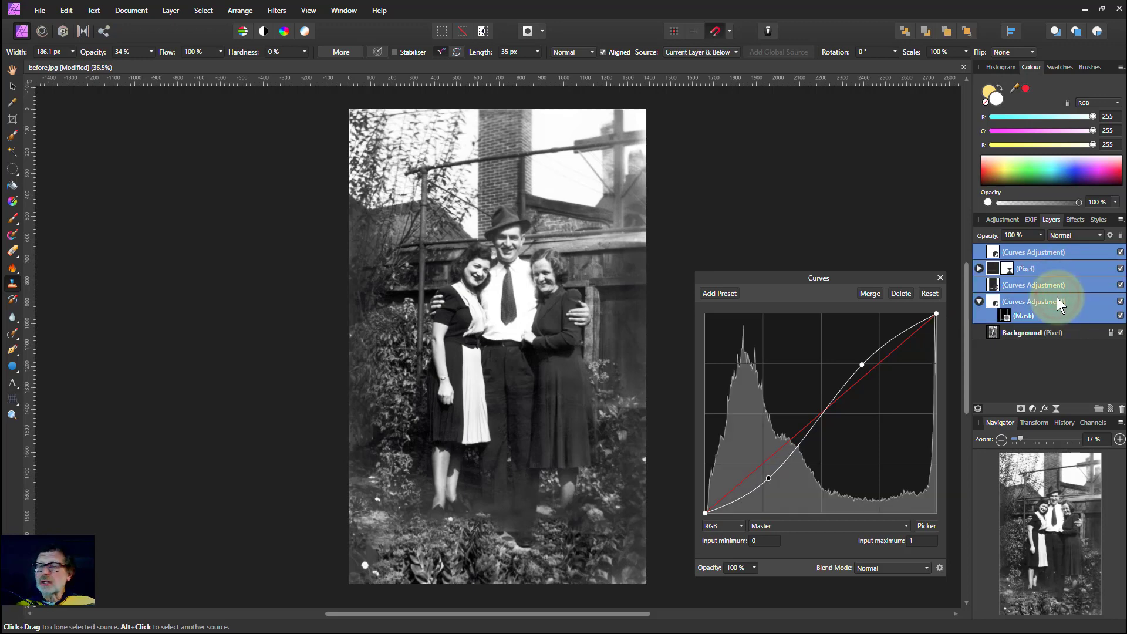
pyautogui.click(1120, 253)
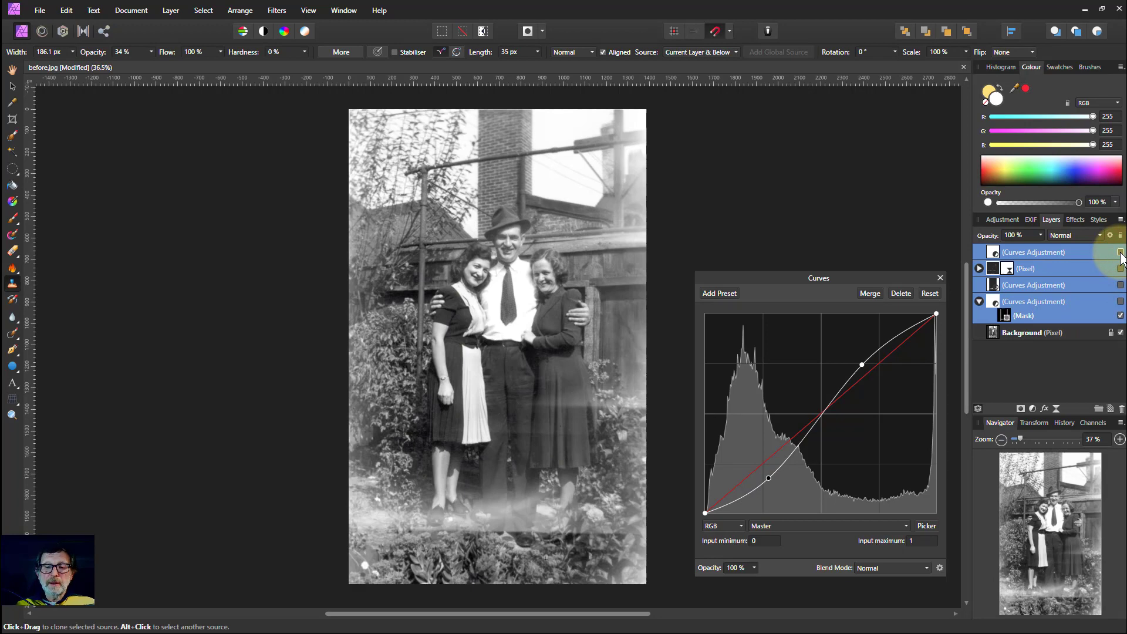
pyautogui.click(1121, 253)
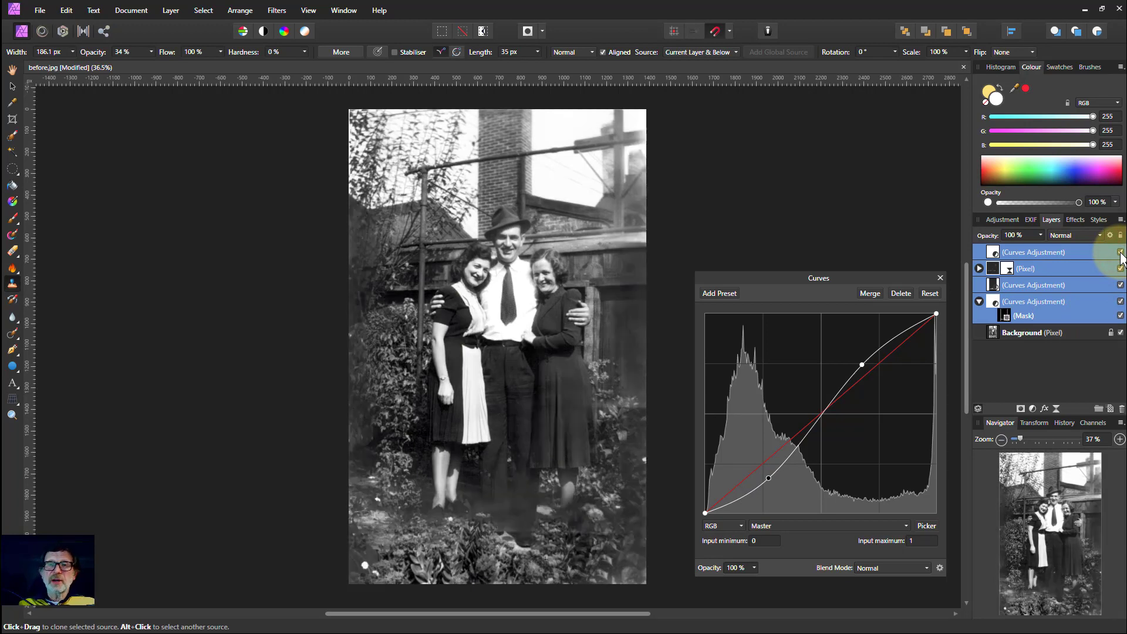